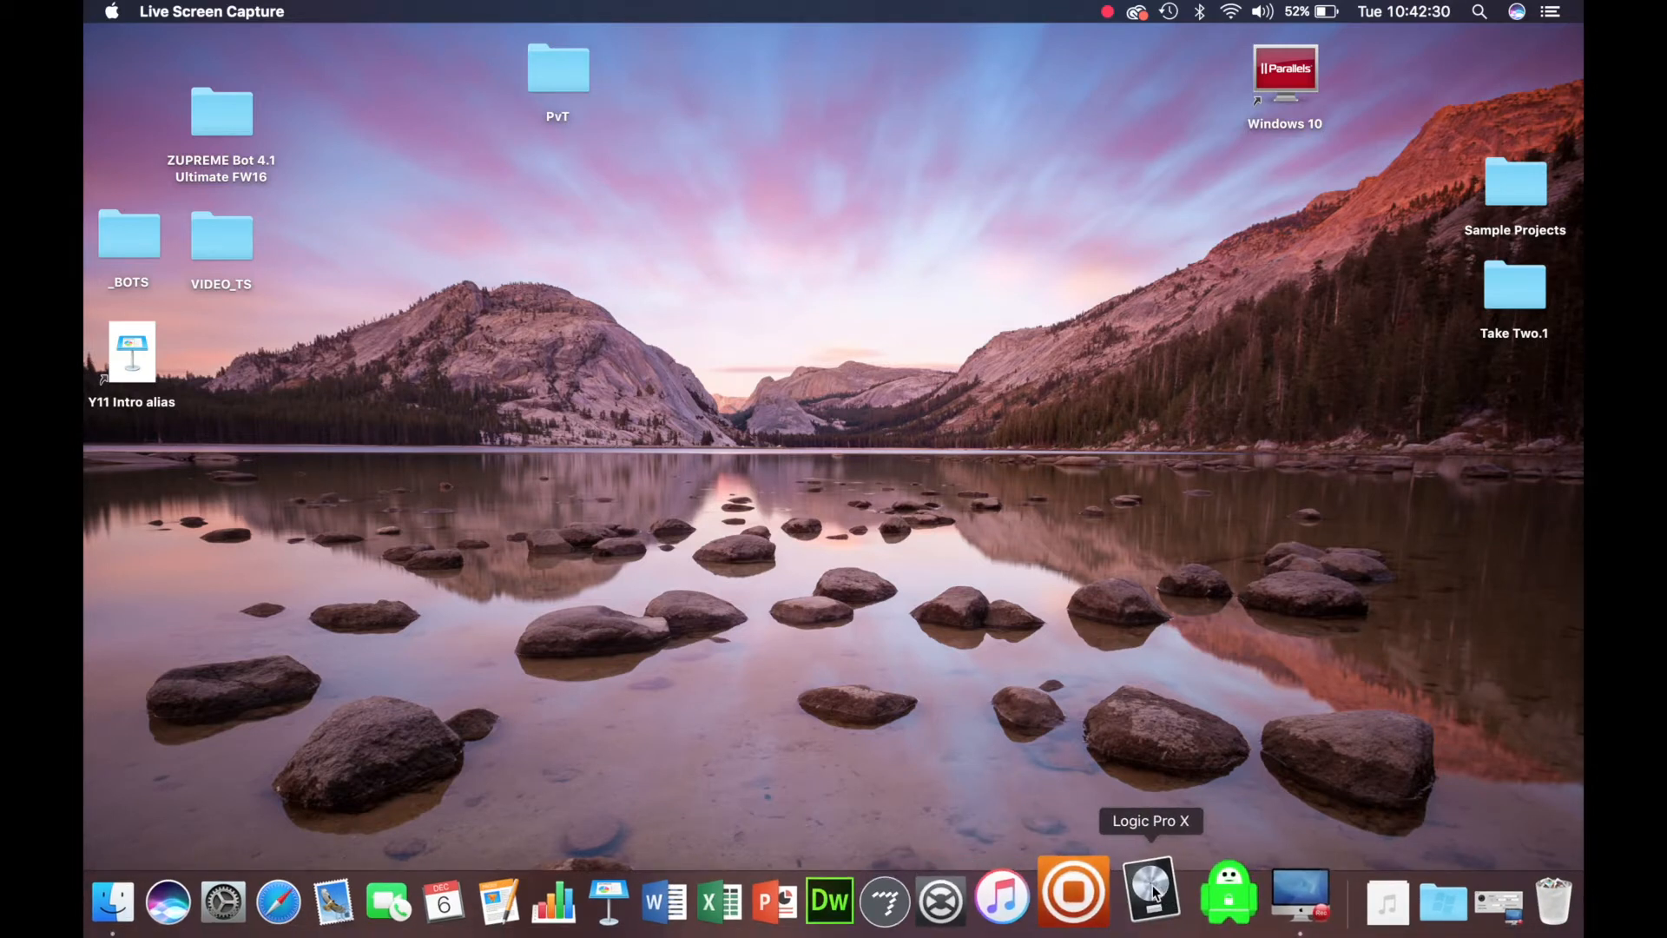
Launch Logic Pro X and start a new project.
{"action": "left_click", "coordinate": [1152, 892]}
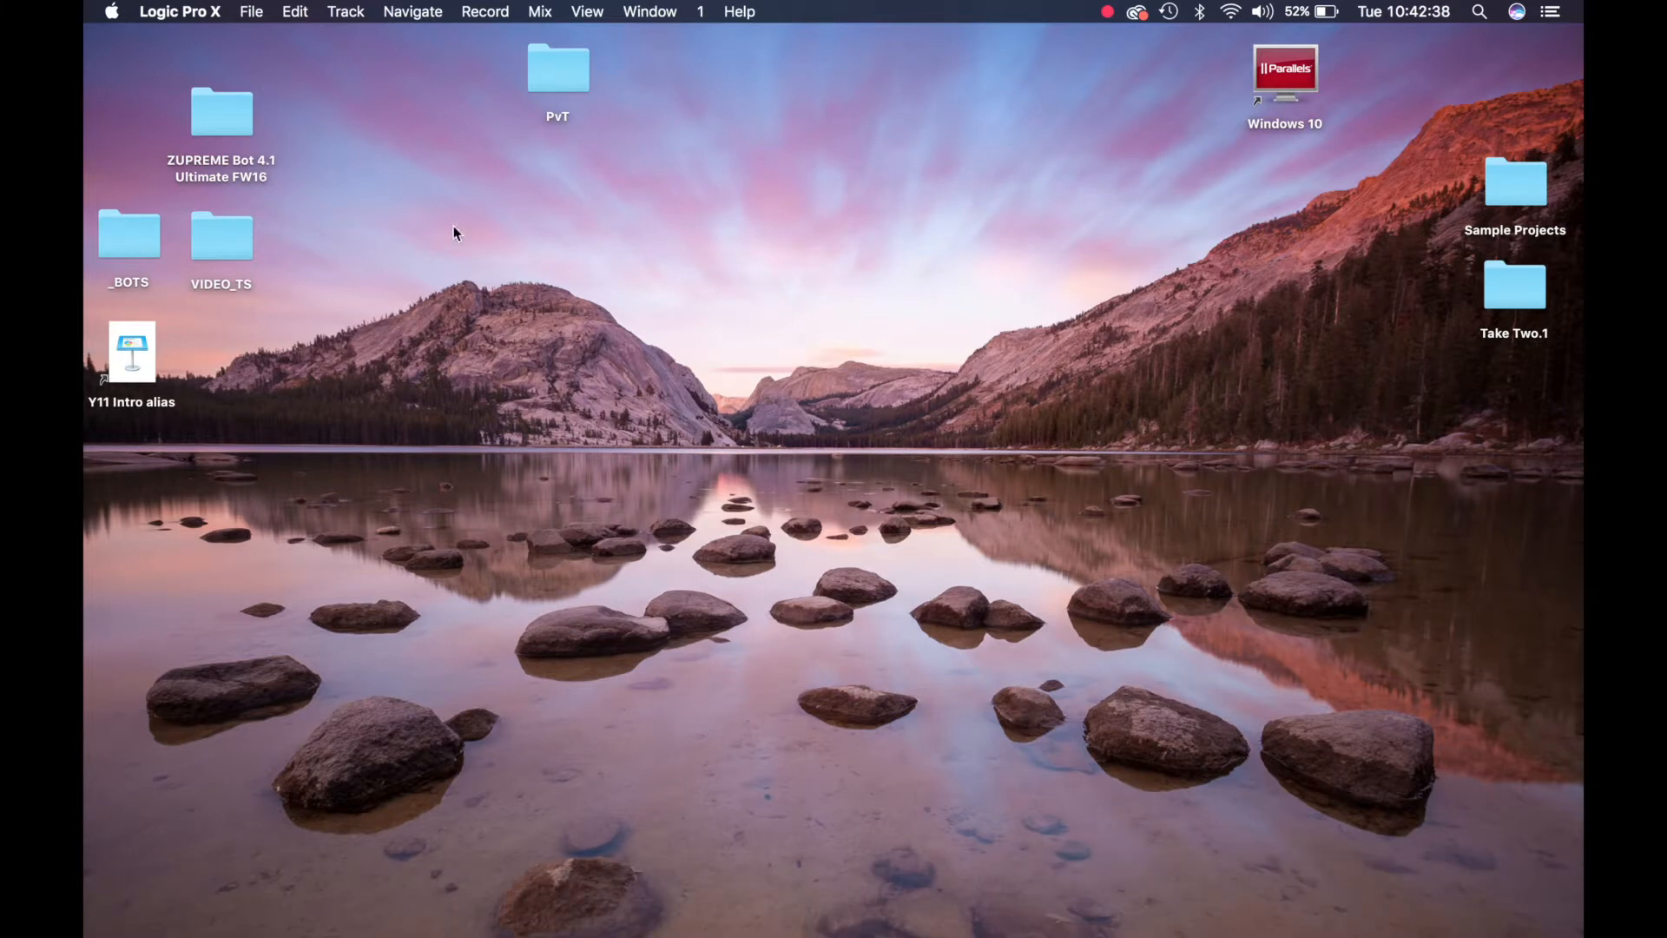
{"action": "left_click", "coordinate": [254, 13]}
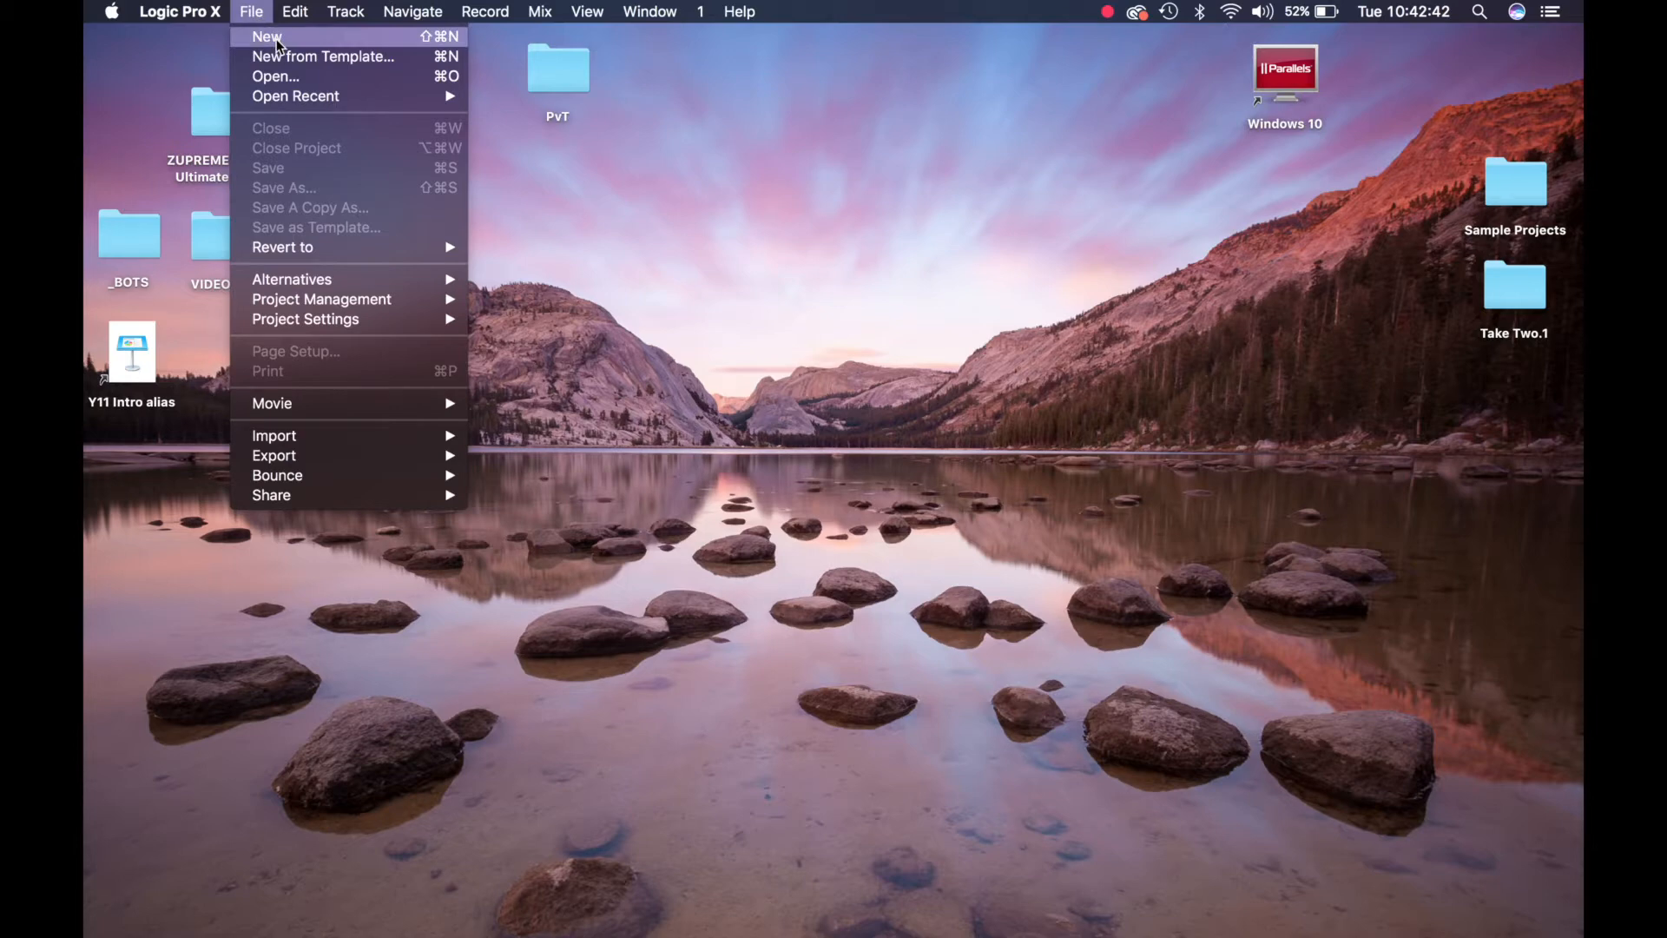
{"action": "left_click", "coordinate": [276, 39]}
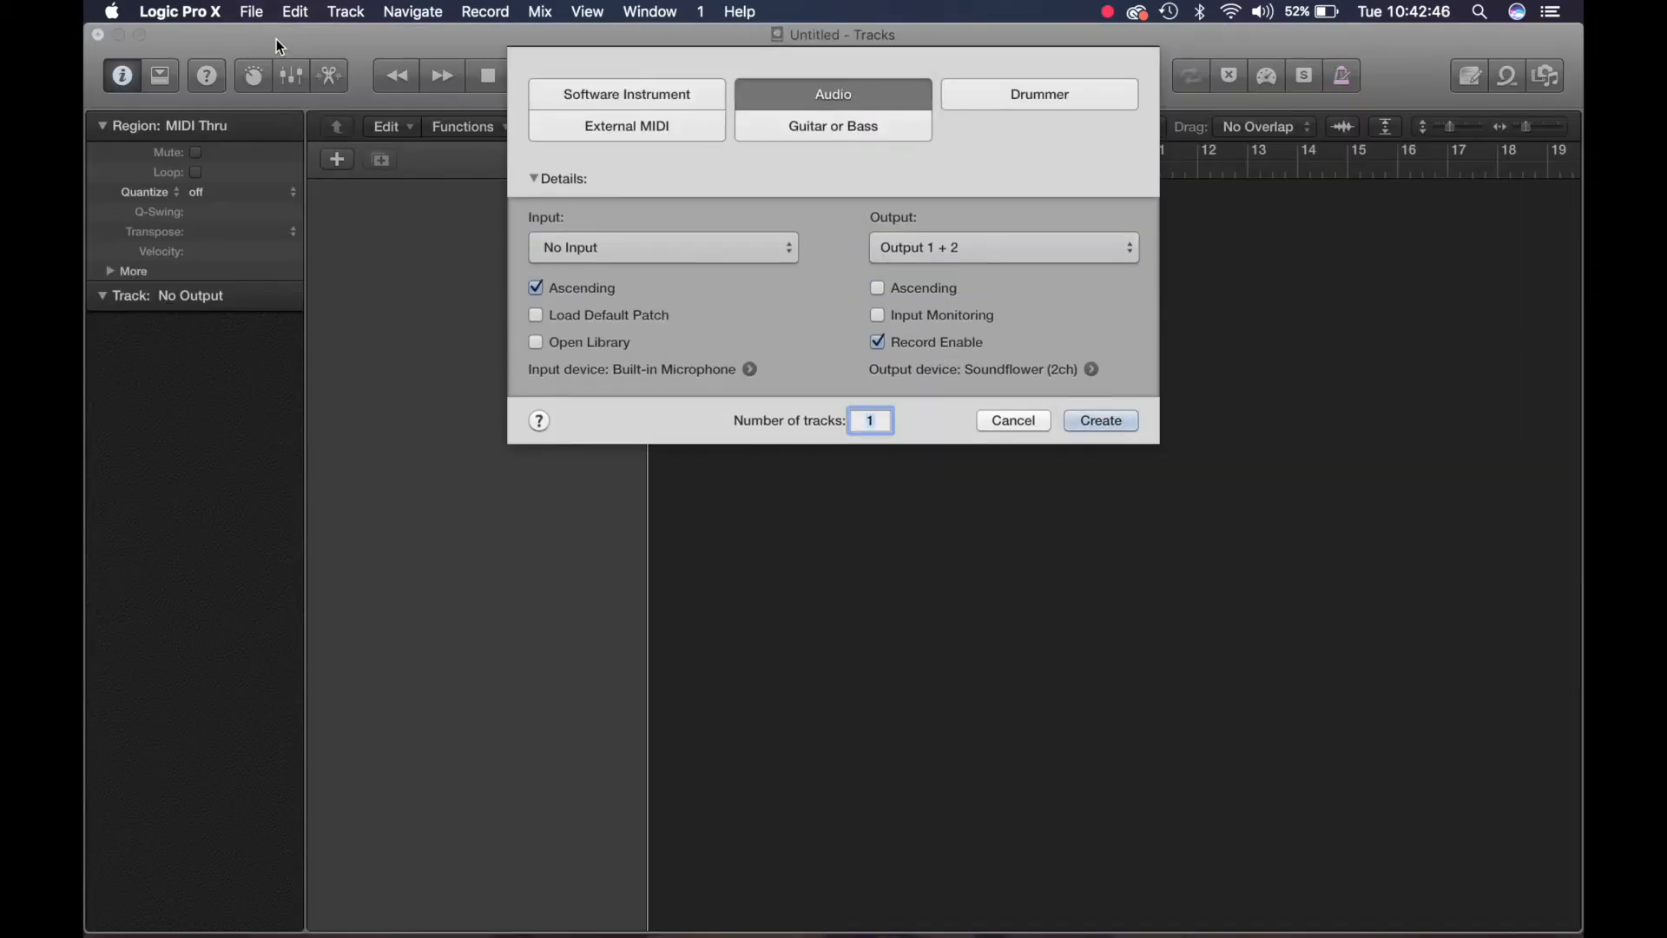
Create two audio tracks with ascending inputs starting from Input 1.
{"action": "left_click", "coordinate": [610, 253]}
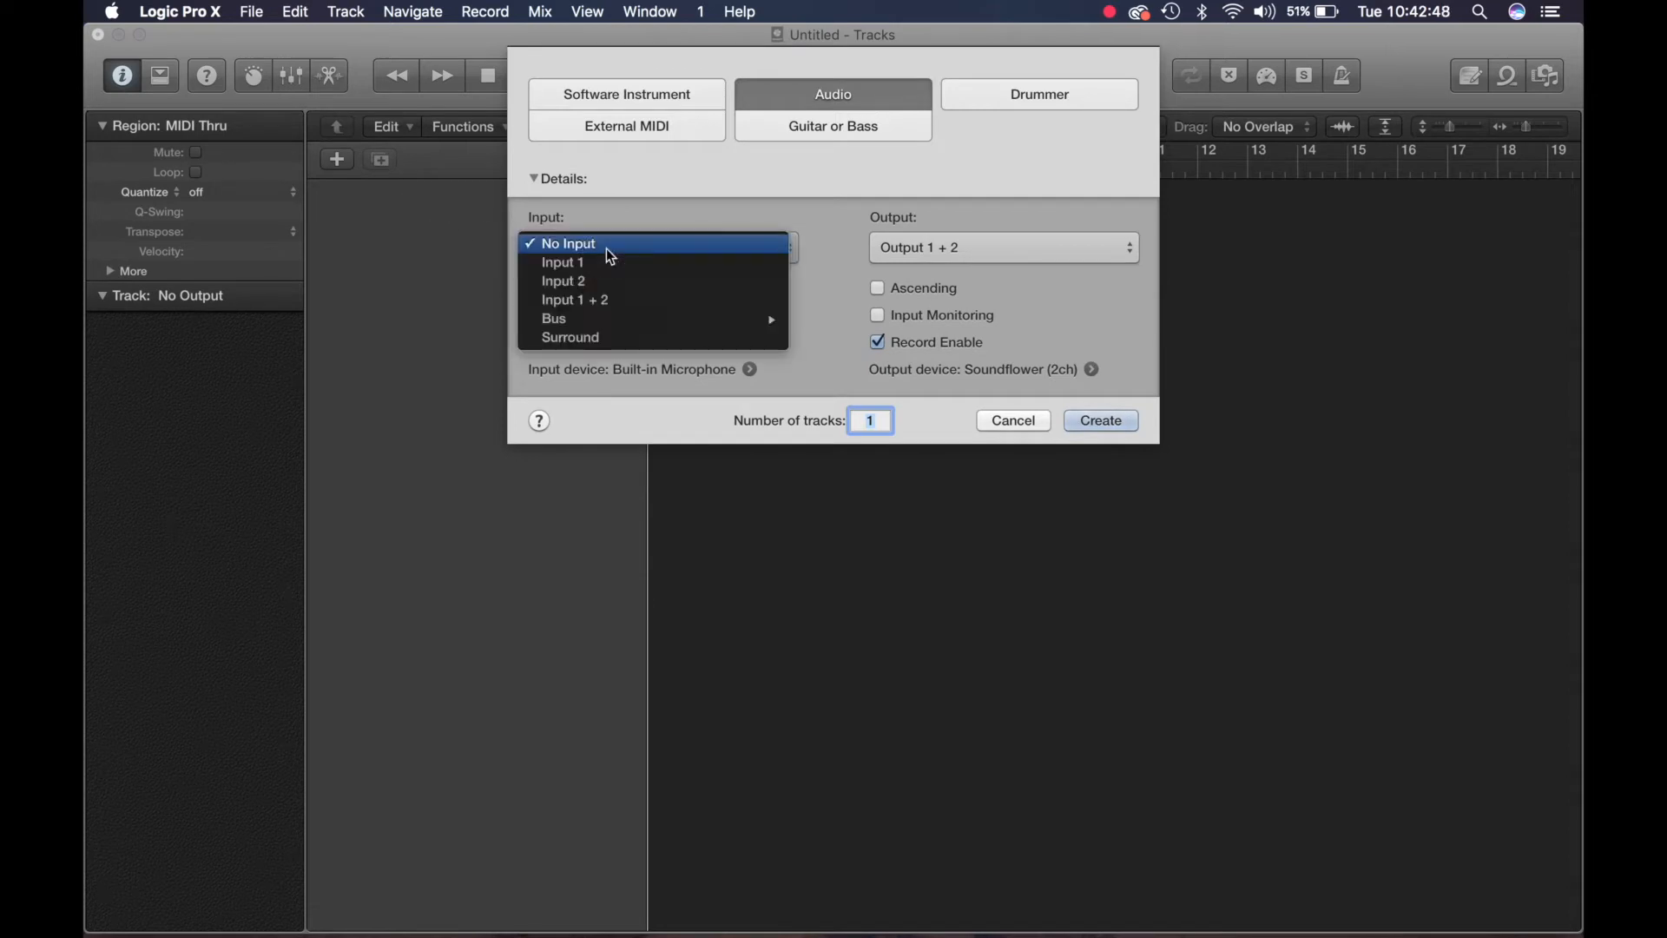
{"action": "left_click", "coordinate": [646, 271]}
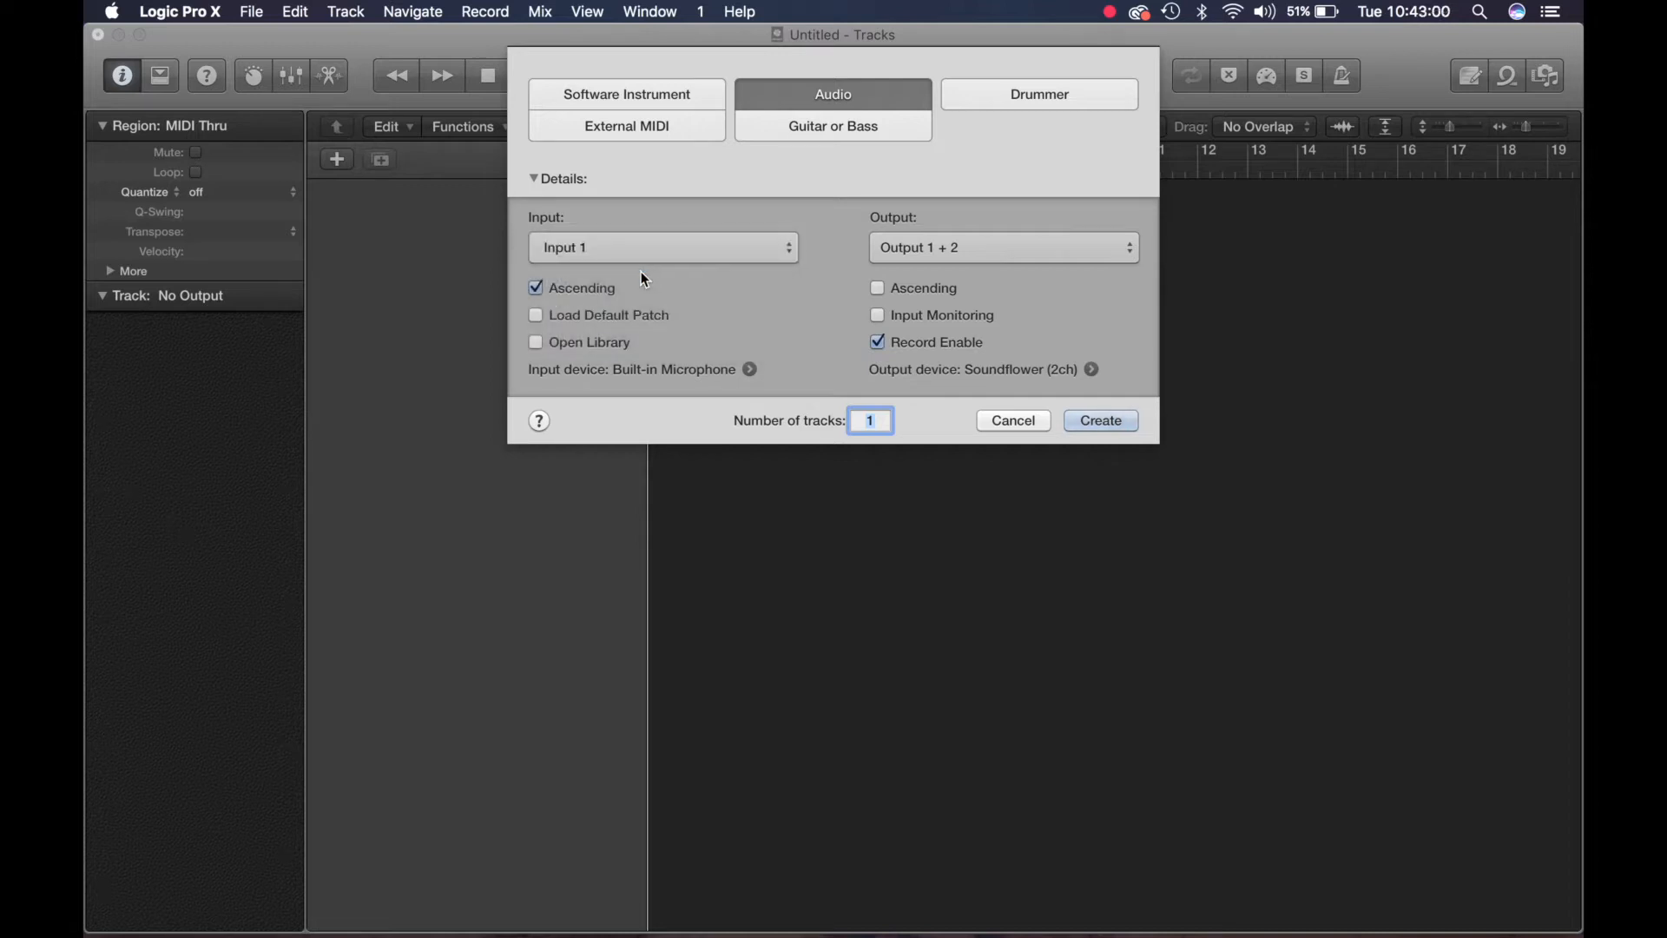
{"action": "left_click", "coordinate": [540, 290]}
{"action": "left_click", "coordinate": [877, 425]}
{"action": "key", "text": "BackSpace"}
{"action": "type", "text": "2"}
{"action": "left_click", "coordinate": [1091, 423]}
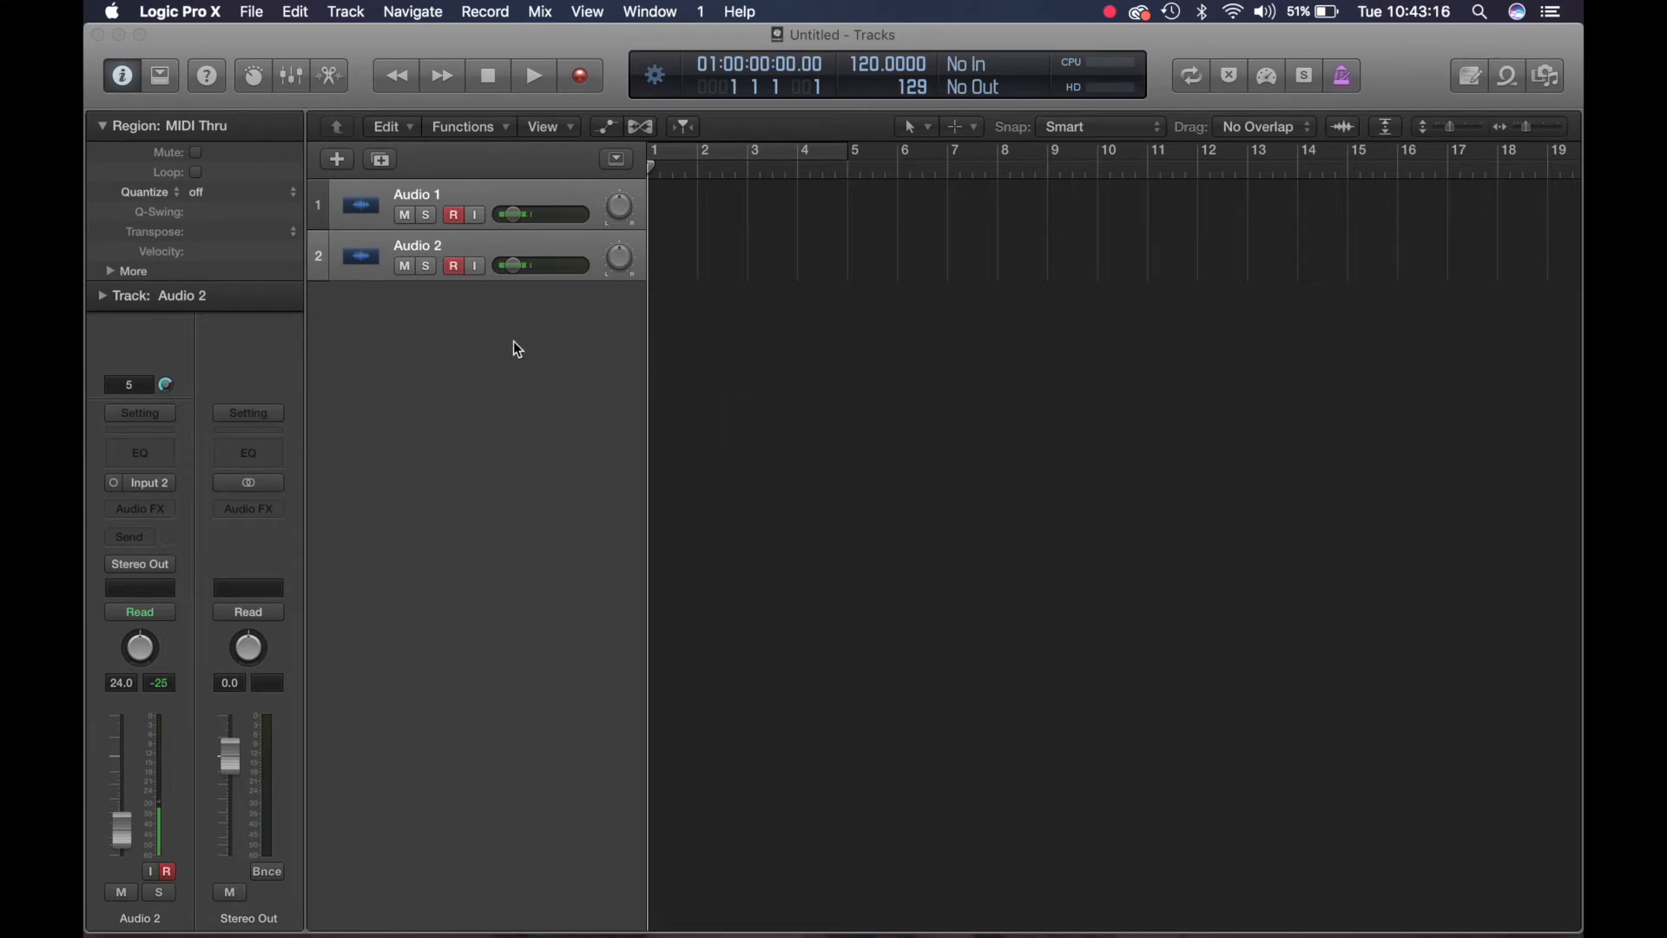
Check the input assignments of Audio 1 and Audio 2, and the input gain control of Audio 1.
{"action": "left_click", "coordinate": [483, 203]}
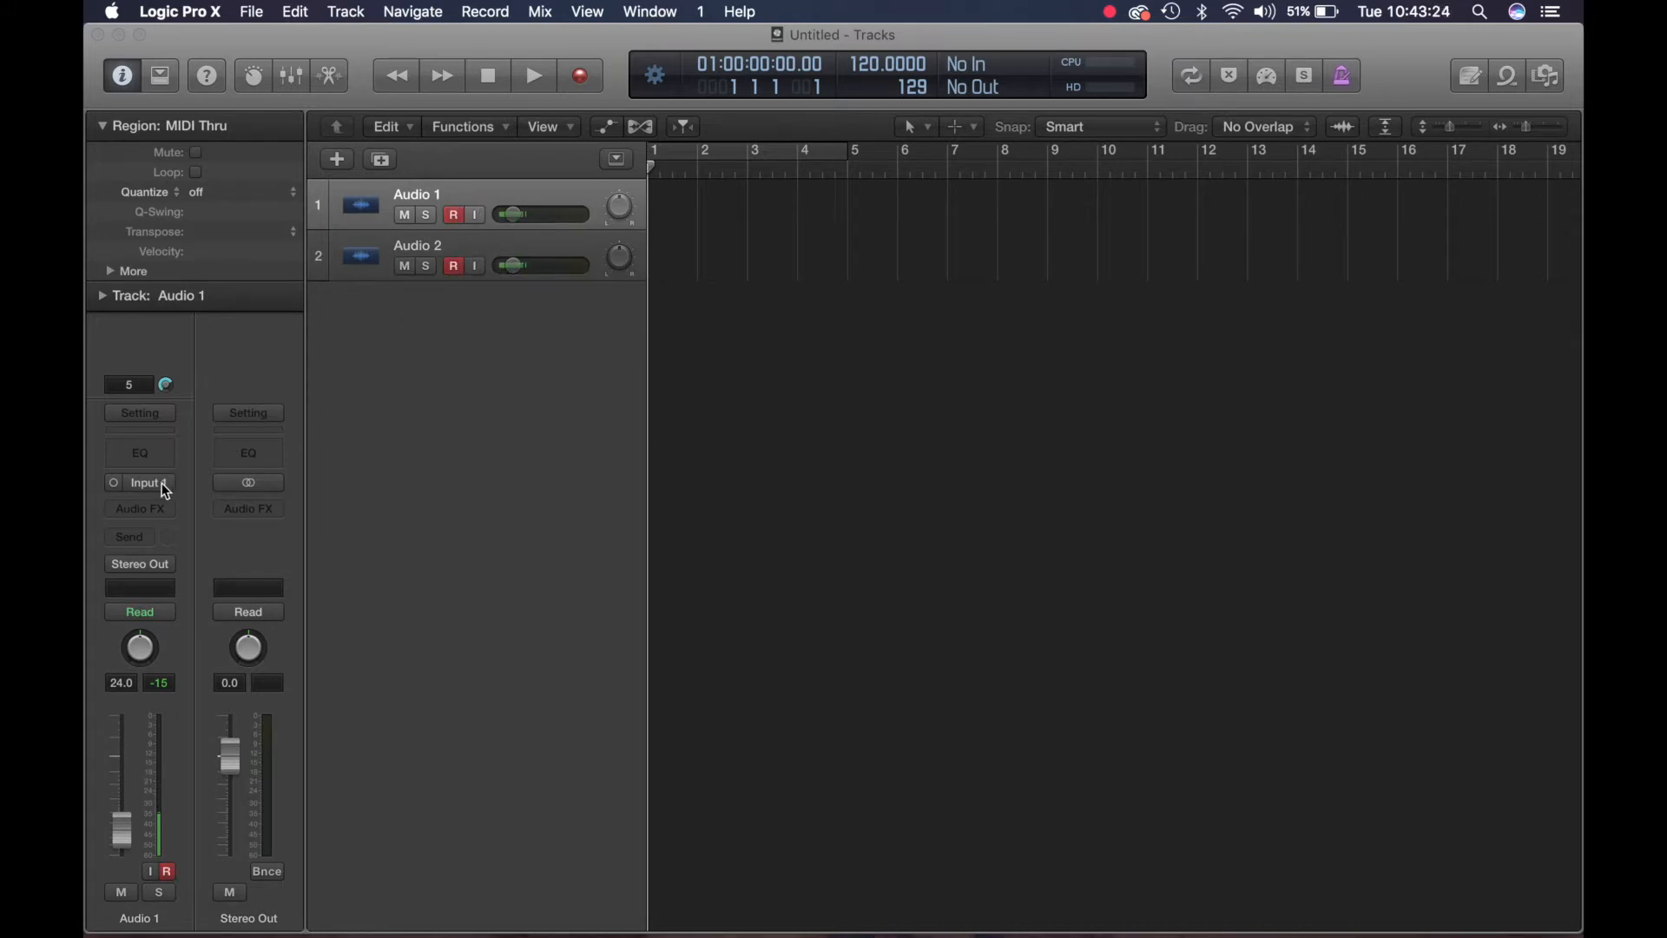
{"action": "left_click", "coordinate": [461, 243]}
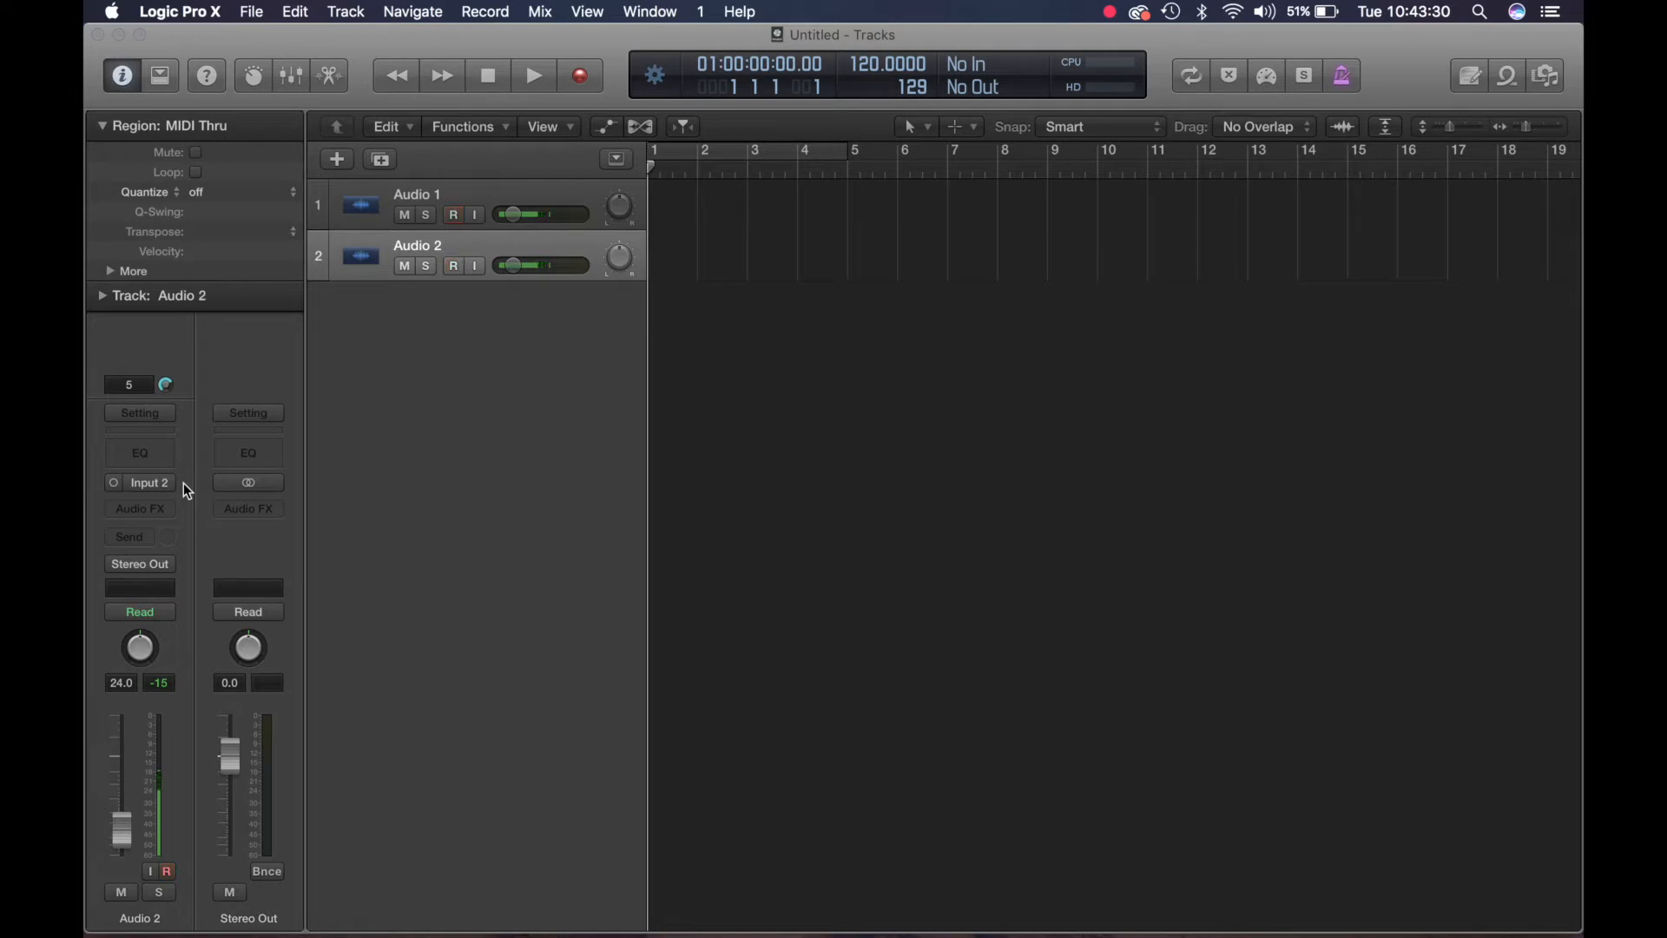
{"action": "left_click", "coordinate": [490, 204]}
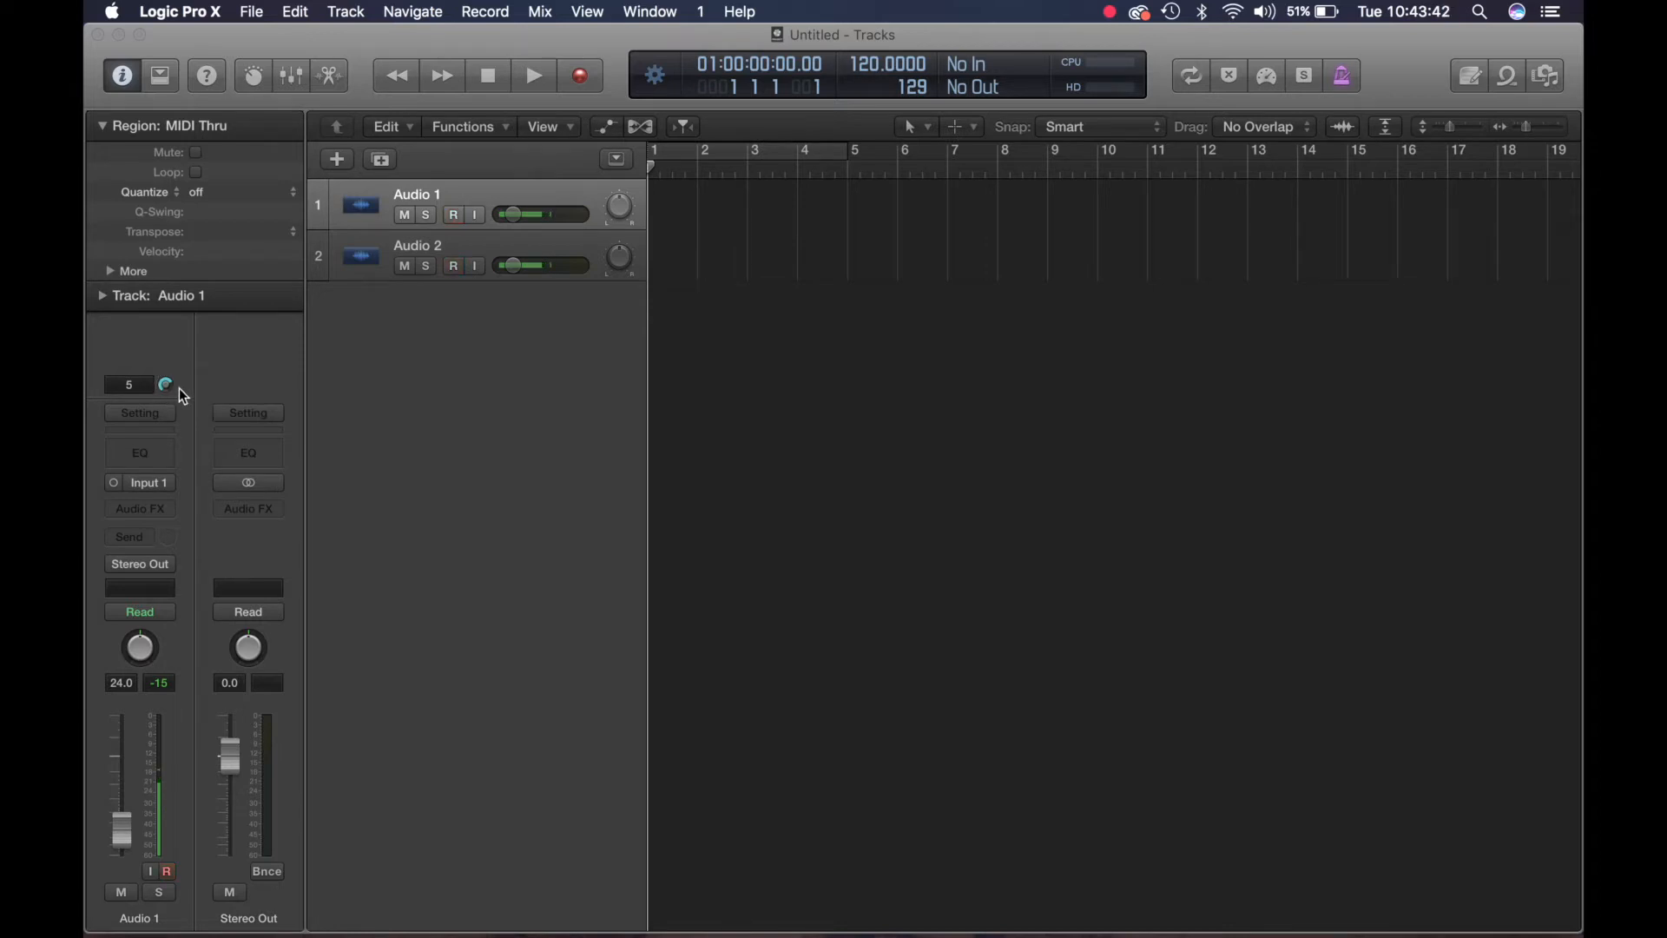
{"action": "mouse_move", "coordinate": [169, 387]}
{"action": "left_mouse_down"}
{"action": "mouse_move", "coordinate": [171, 446]}
{"action": "mouse_move", "coordinate": [186, 388]}
{"action": "left_mouse_up"}
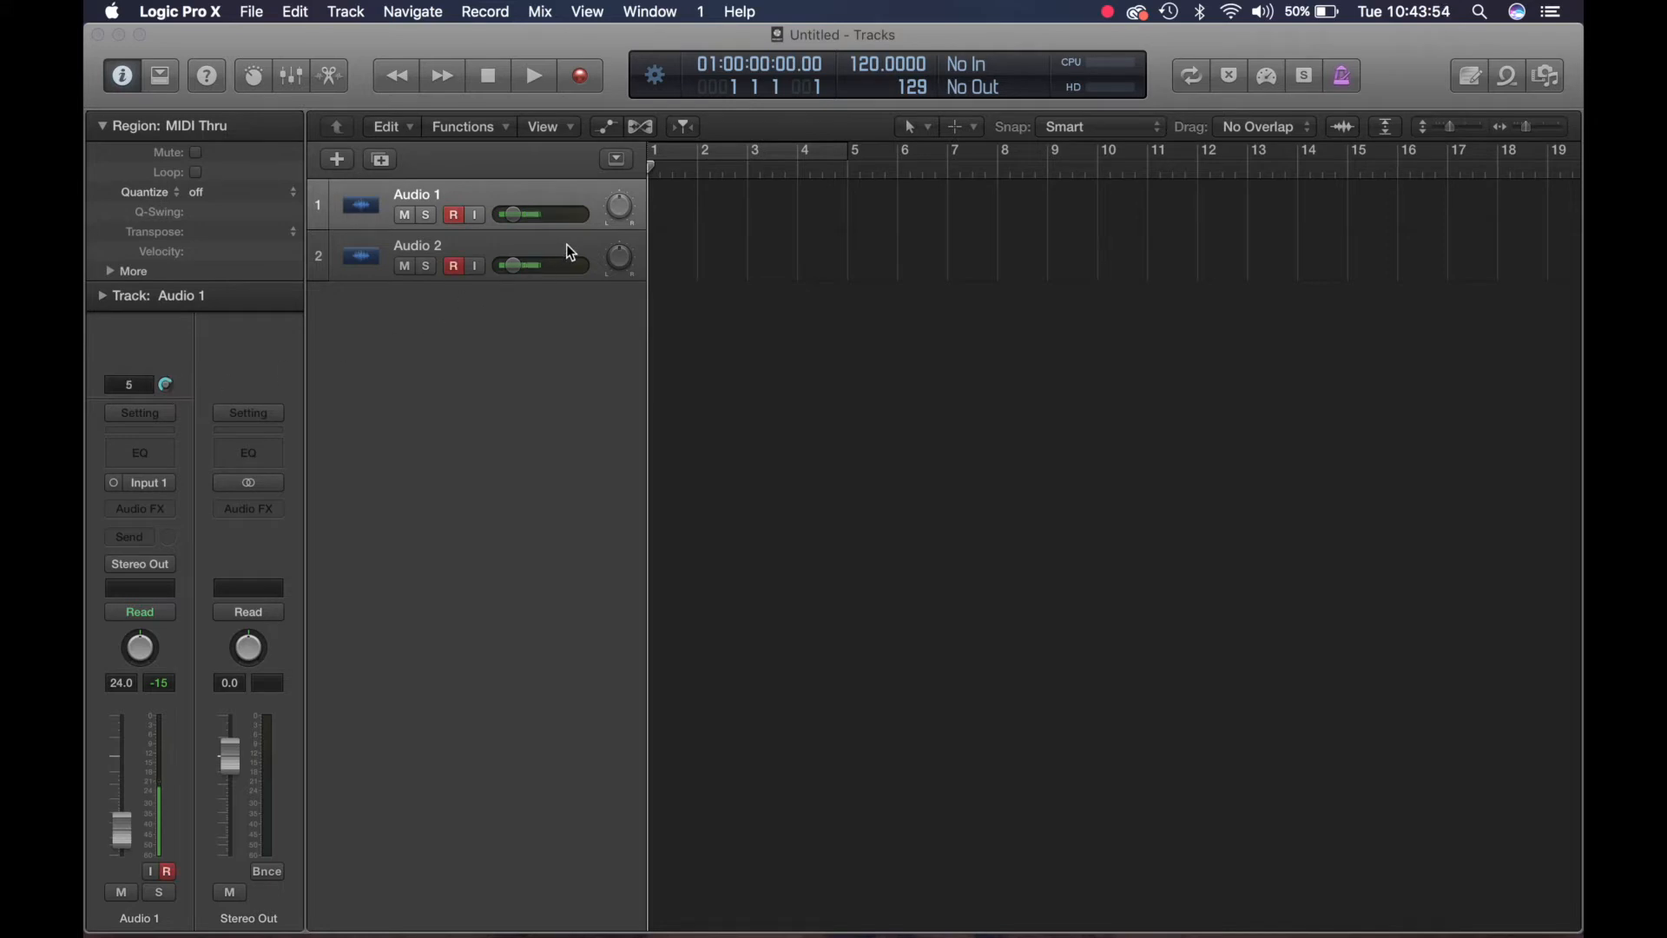
Record a first take on both armed tracks from bar 1, stopping in bar 6.
{"action": "left_click", "coordinate": [591, 81]}
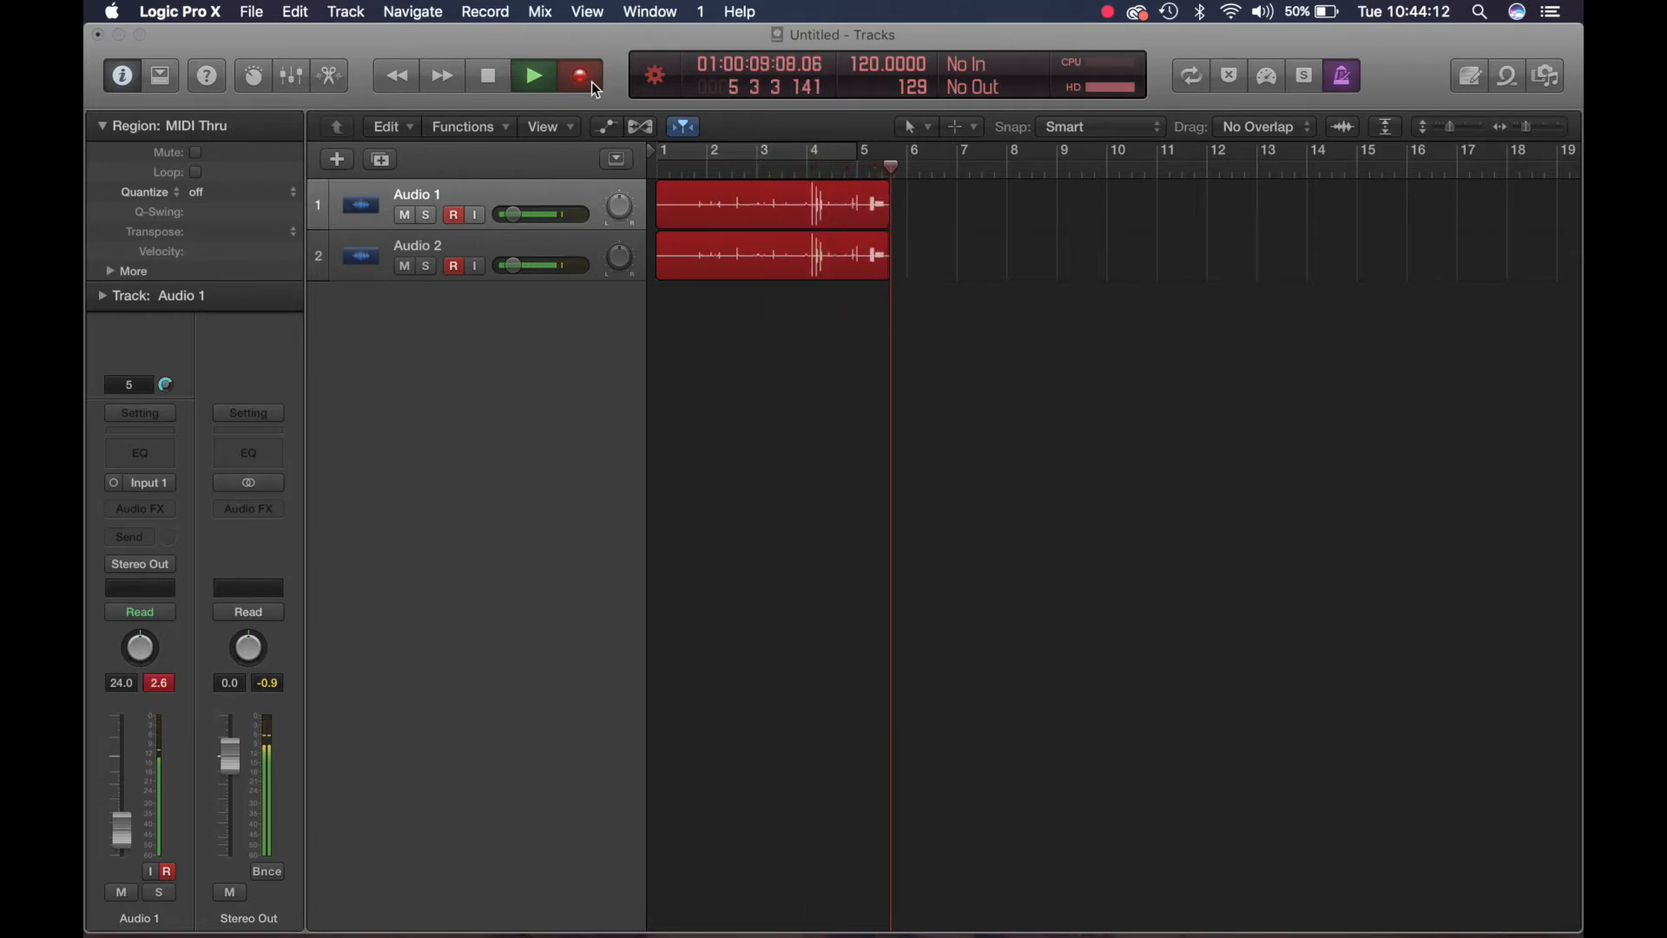
{"action": "left_click", "coordinate": [490, 77]}
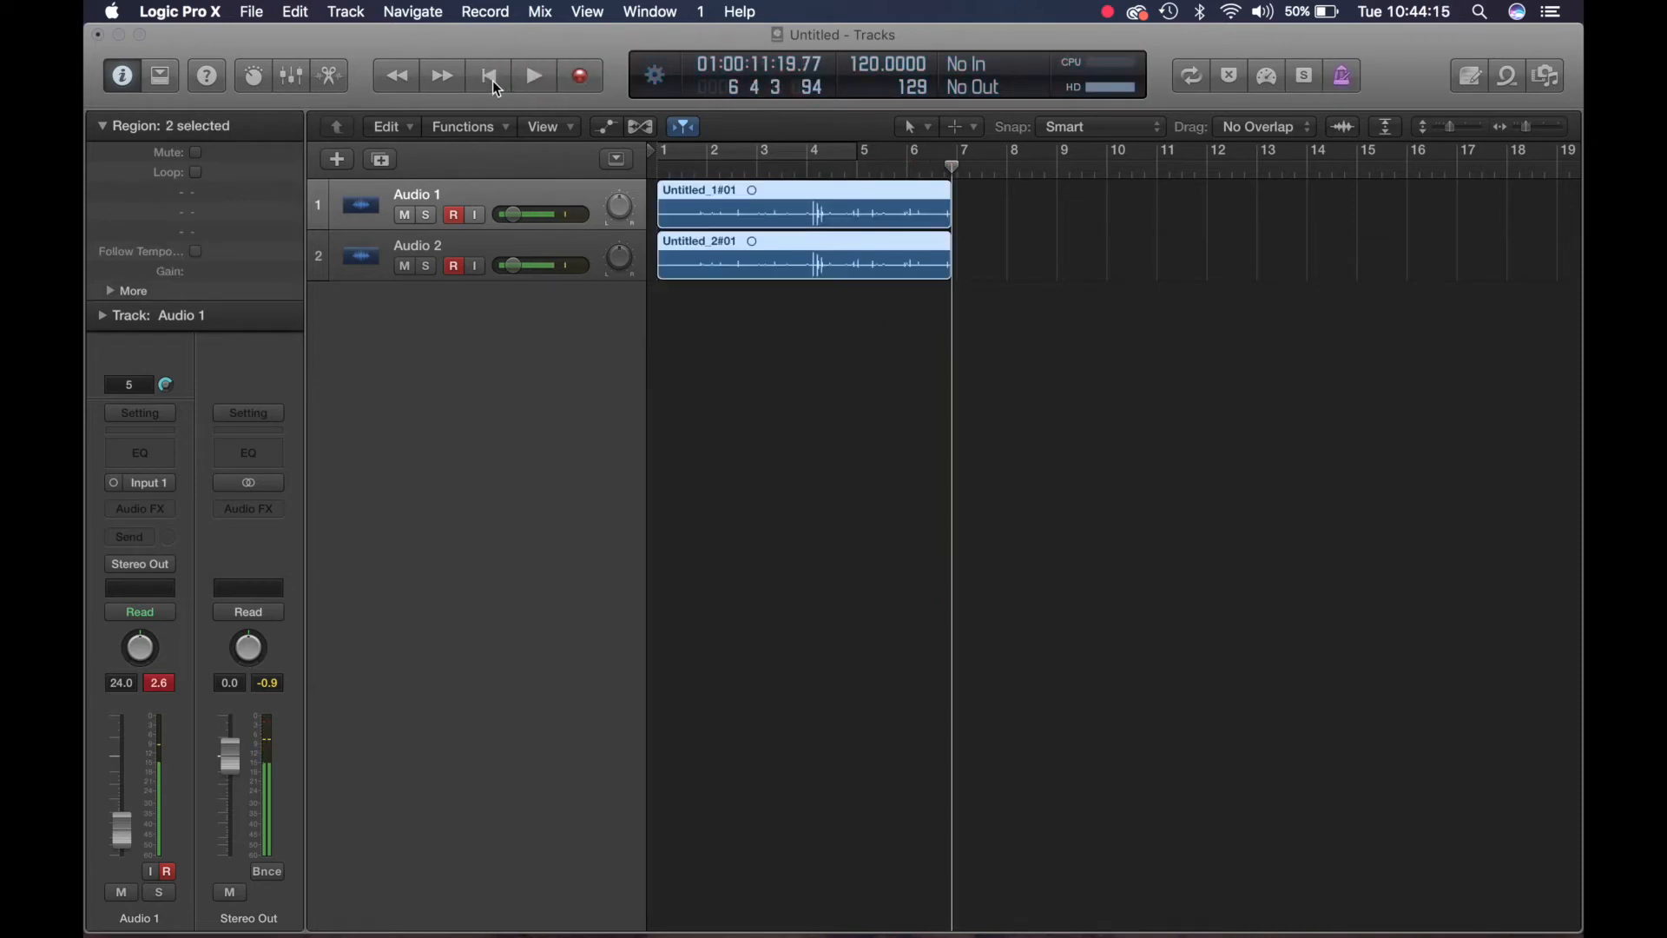
Set the volume faders of Audio 1 and Audio 2 to 0.0 dB.
{"action": "left_click", "coordinate": [515, 249]}
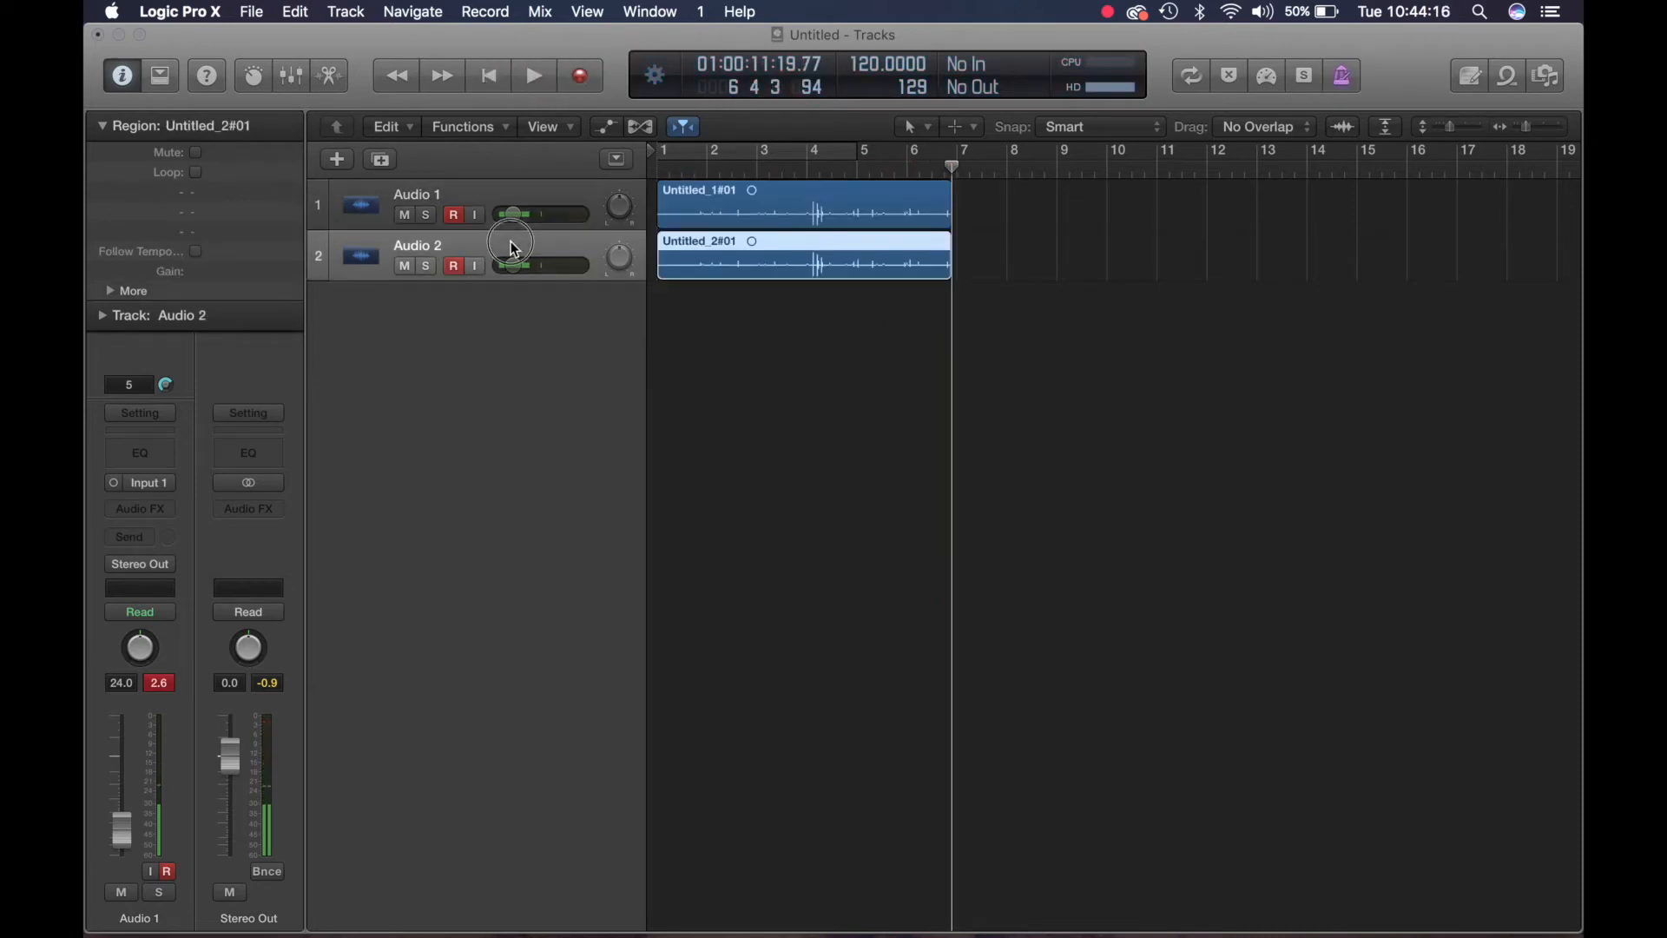
{"action": "left_click", "coordinate": [482, 194]}
{"action": "left_click_drag", "start_coordinate": [132, 850], "coordinate": [145, 698]}
{"action": "left_click", "coordinate": [543, 249]}
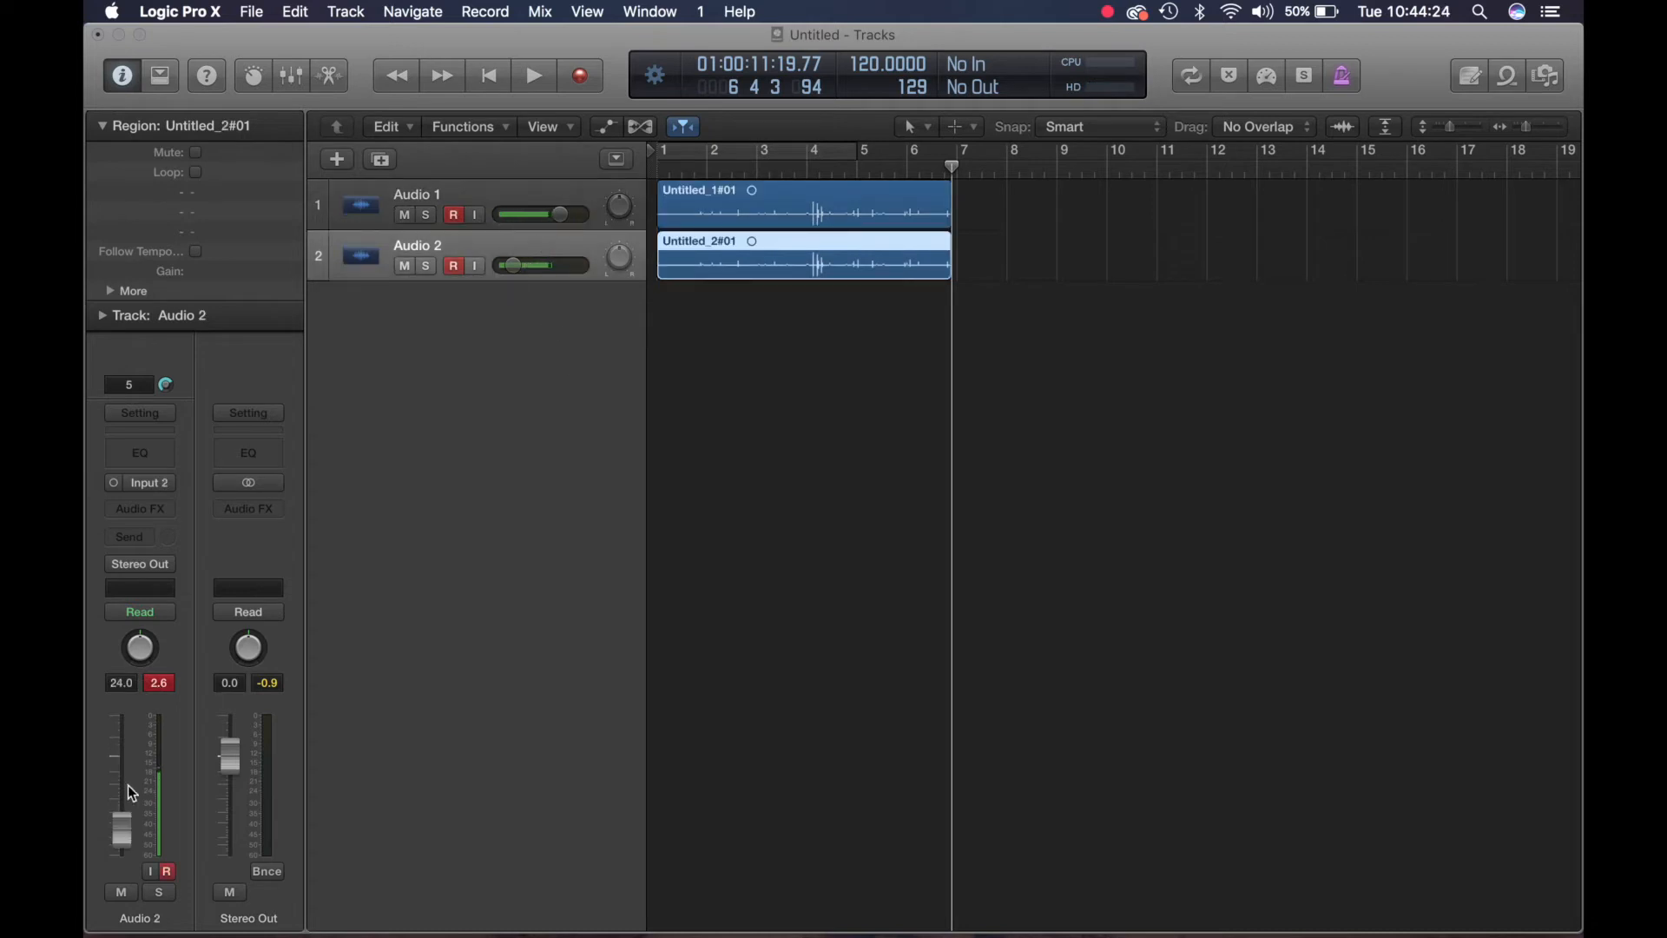
{"action": "double_click", "coordinate": [122, 682]}
{"action": "type", "text": "0"}
{"action": "key", "text": "Return"}
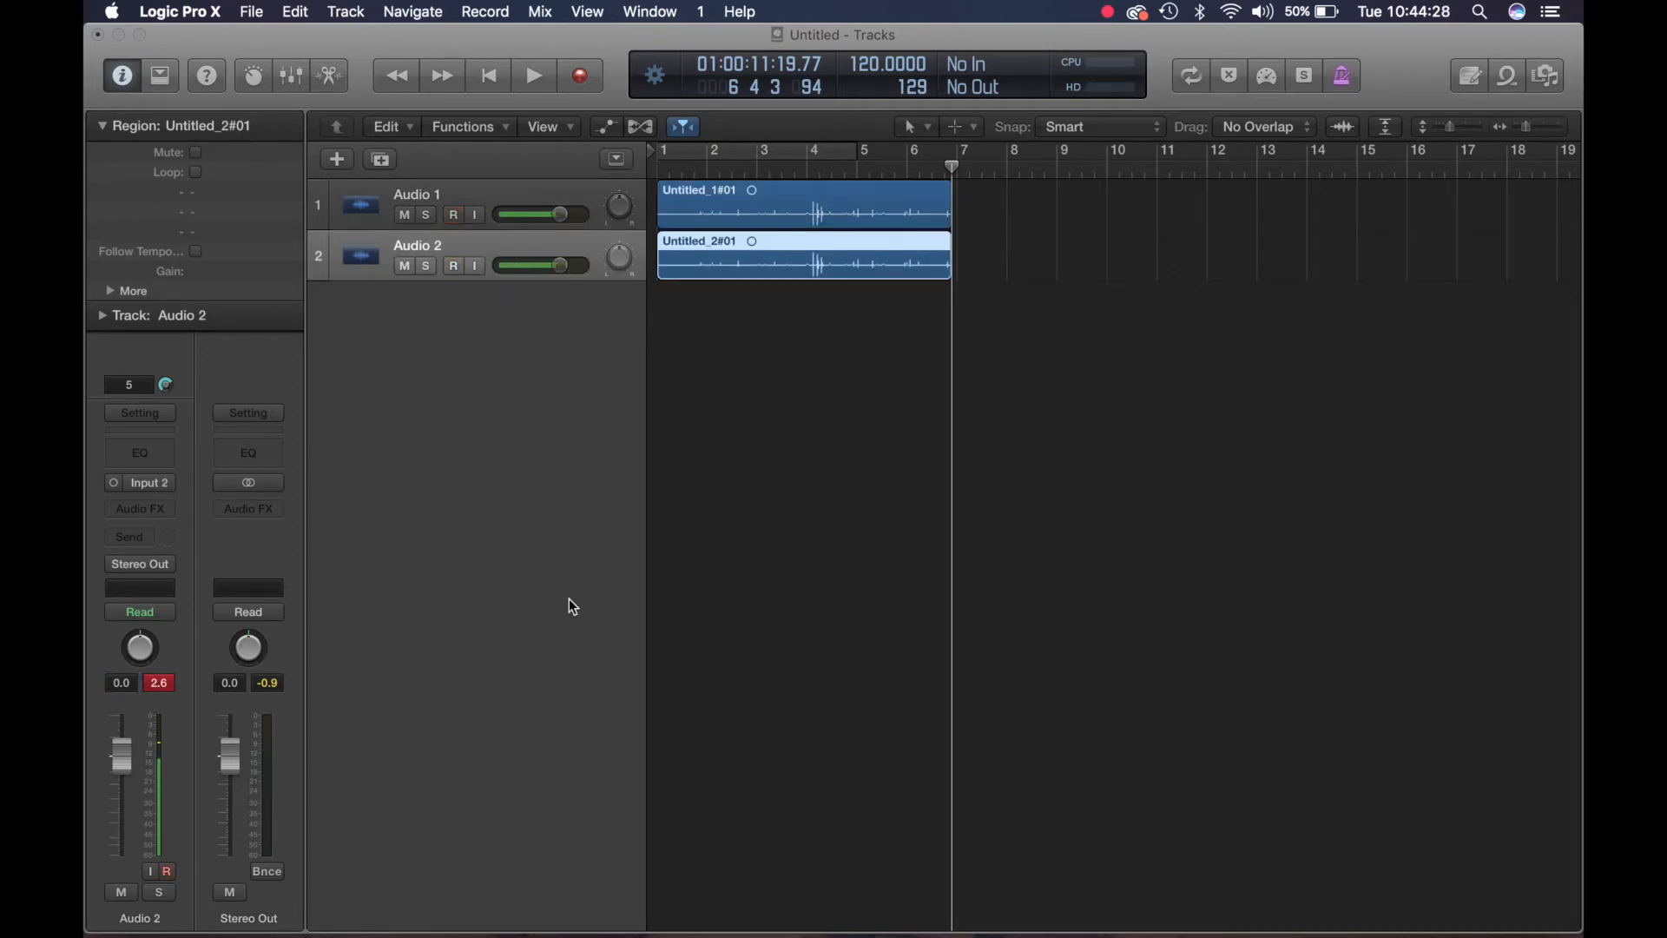
Record a second take over both tracks, starting at bar 3 and stopping at about bar 5.
{"action": "left_click", "coordinate": [539, 198]}
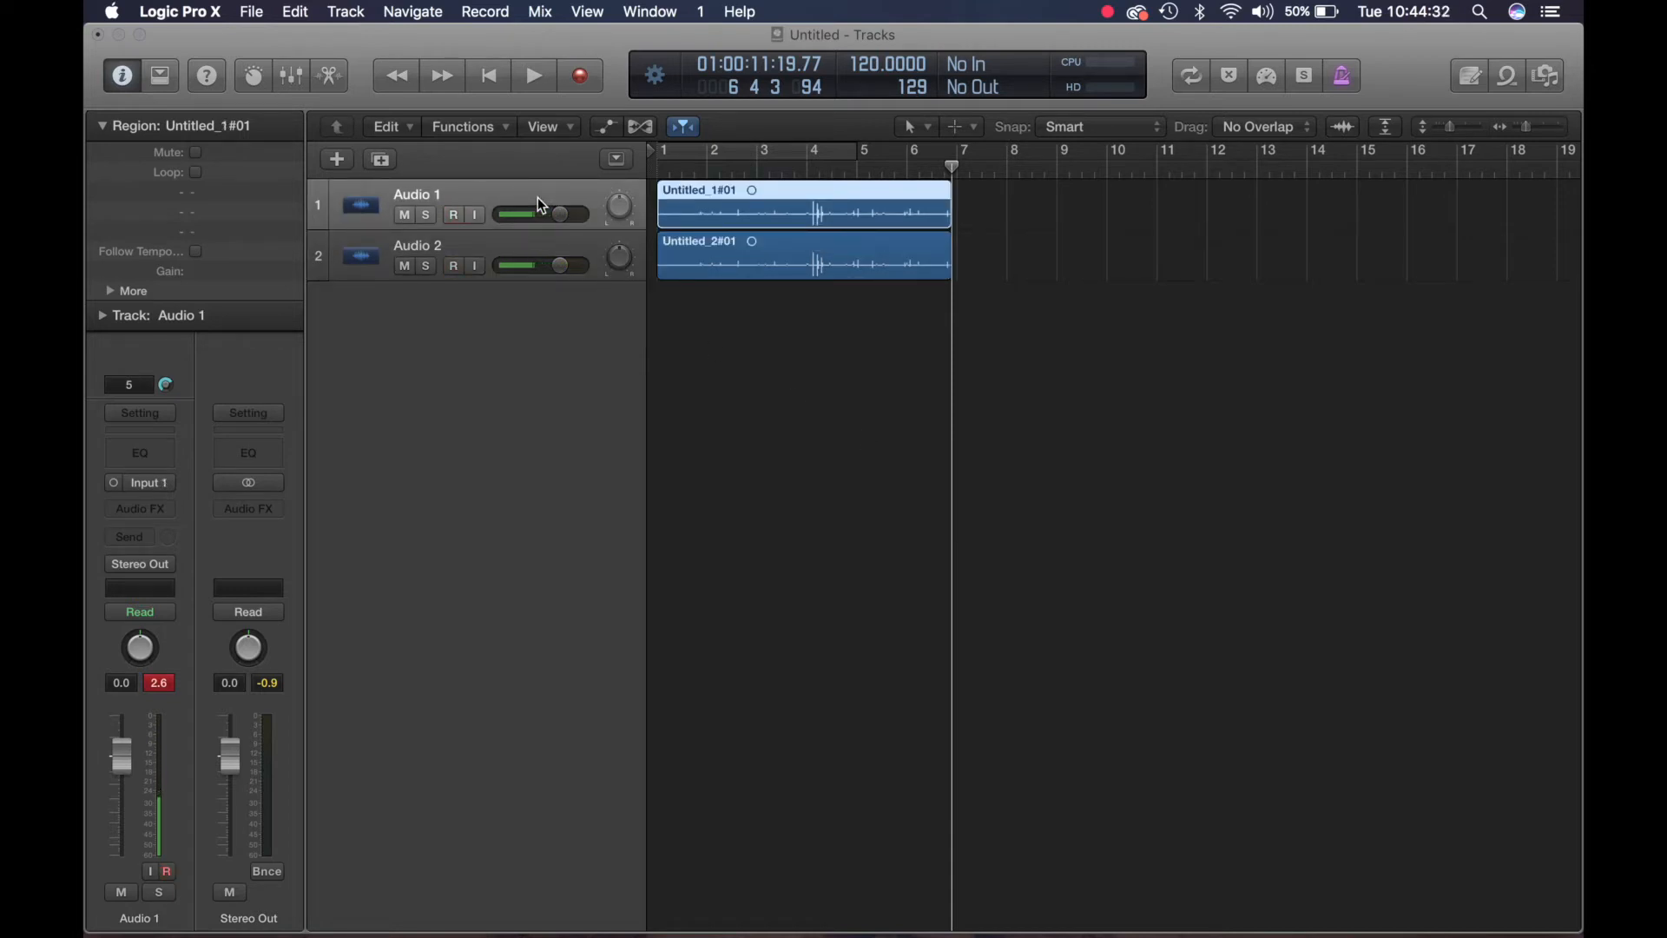
{"action": "left_click", "coordinate": [758, 175]}
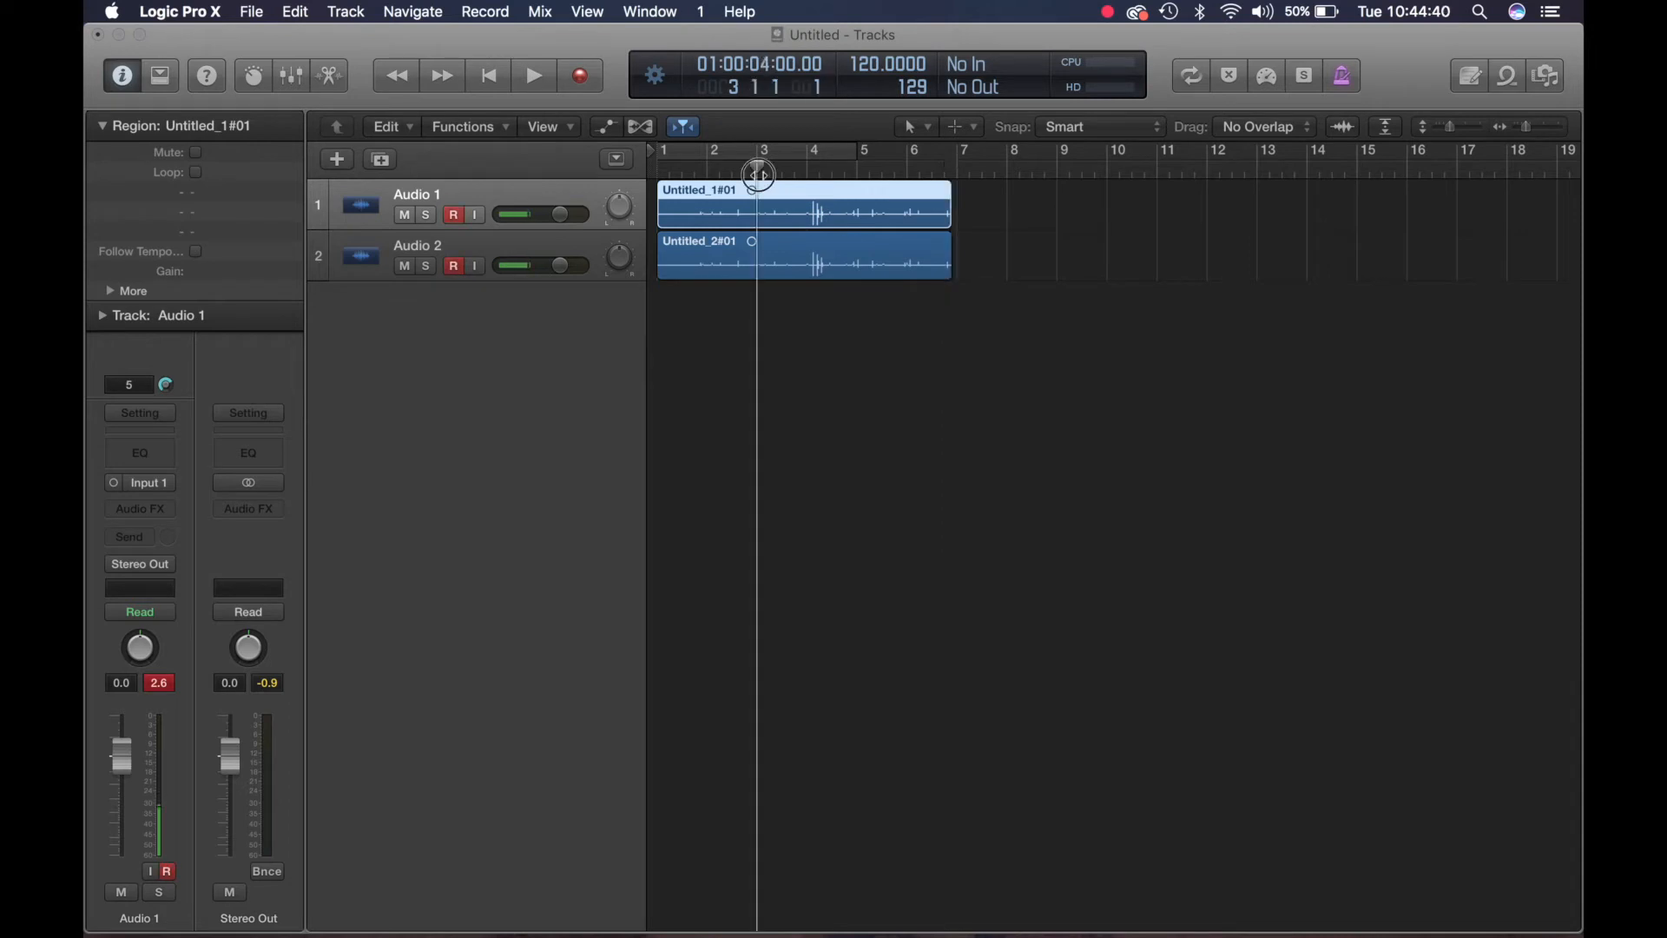
{"action": "left_click", "coordinate": [592, 87]}
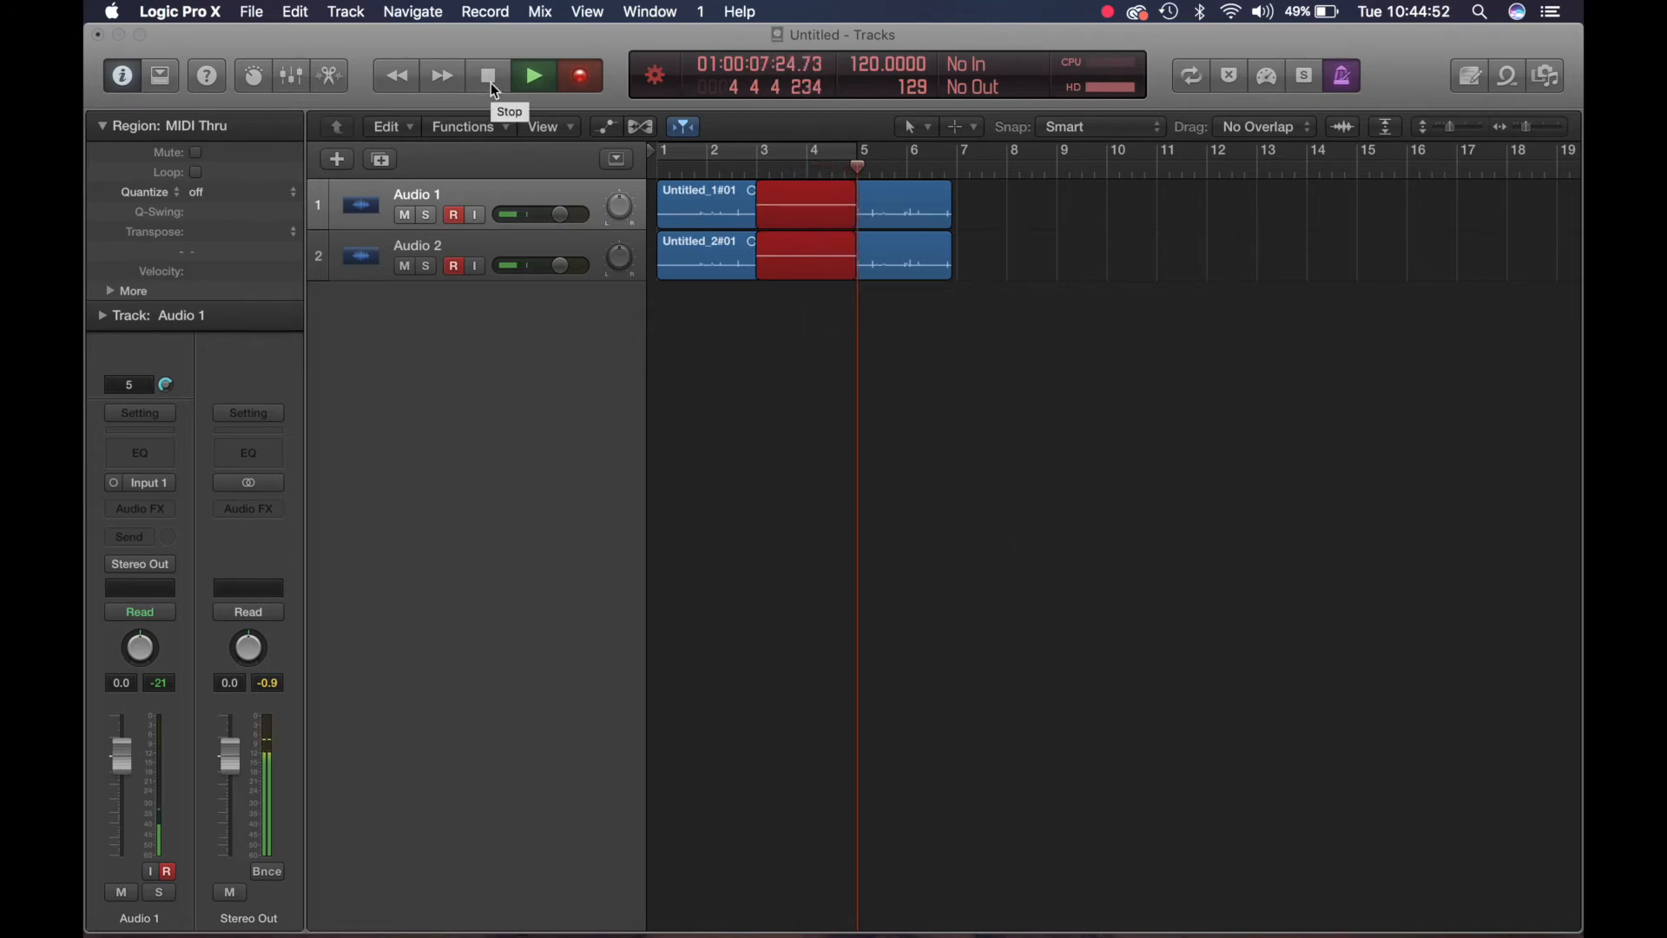
{"action": "left_click", "coordinate": [492, 81]}
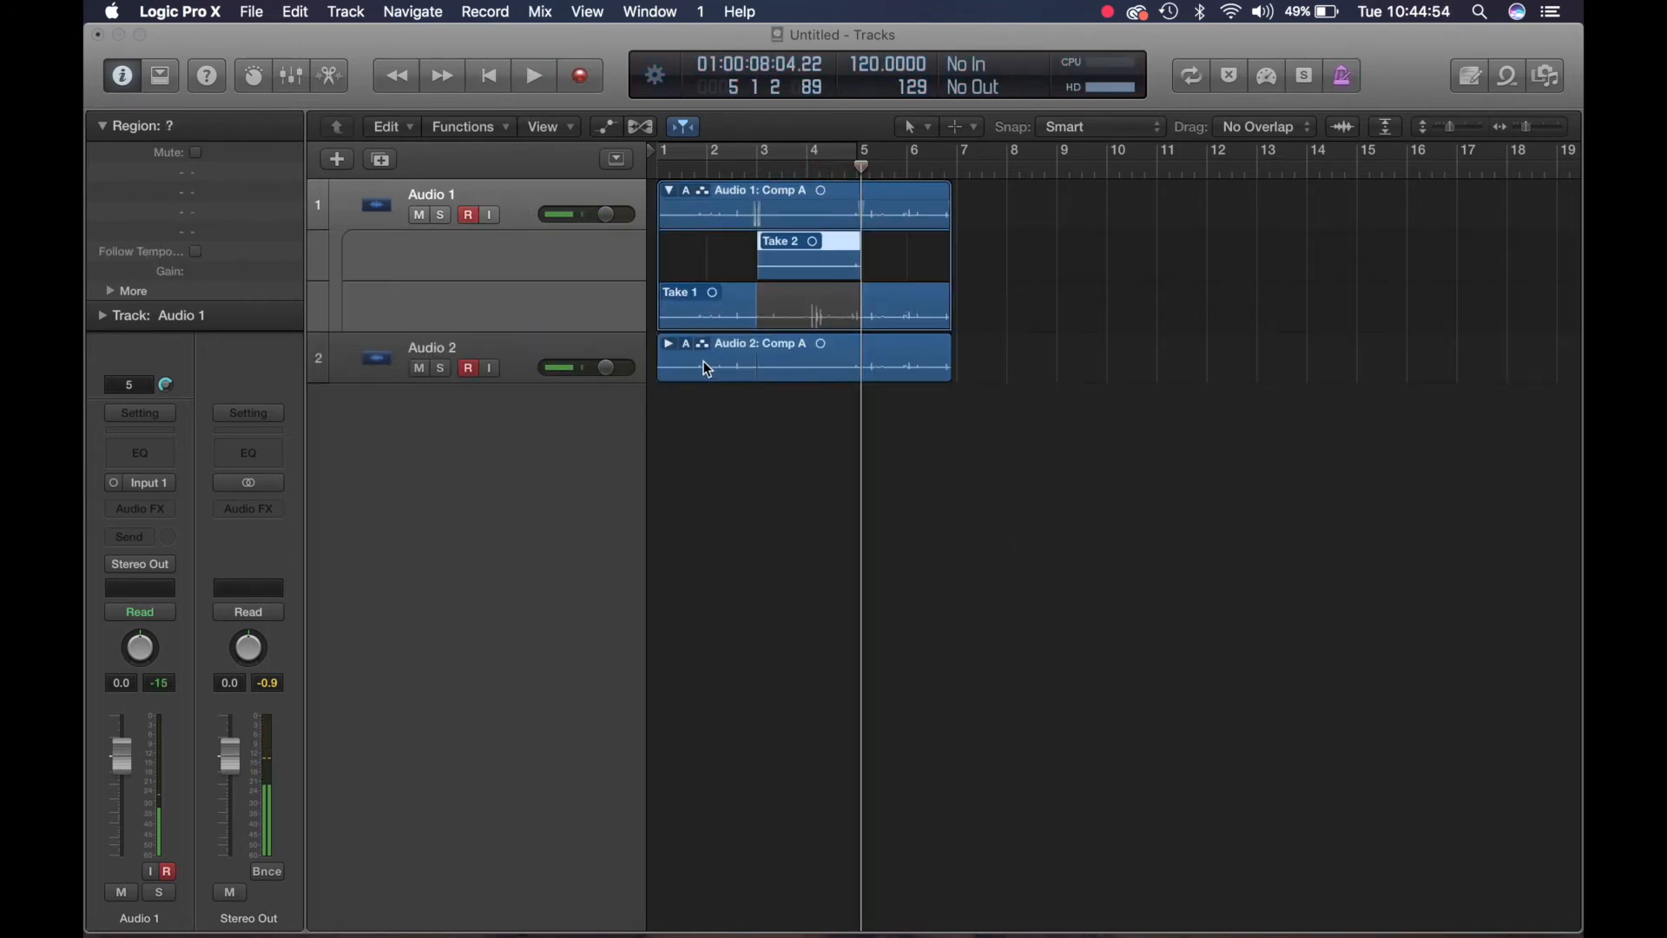
Expand the Audio 2 take folder and switch the overlapping section of Audio 1 to Take 1 and back to Take 2.
{"action": "left_click", "coordinate": [670, 345]}
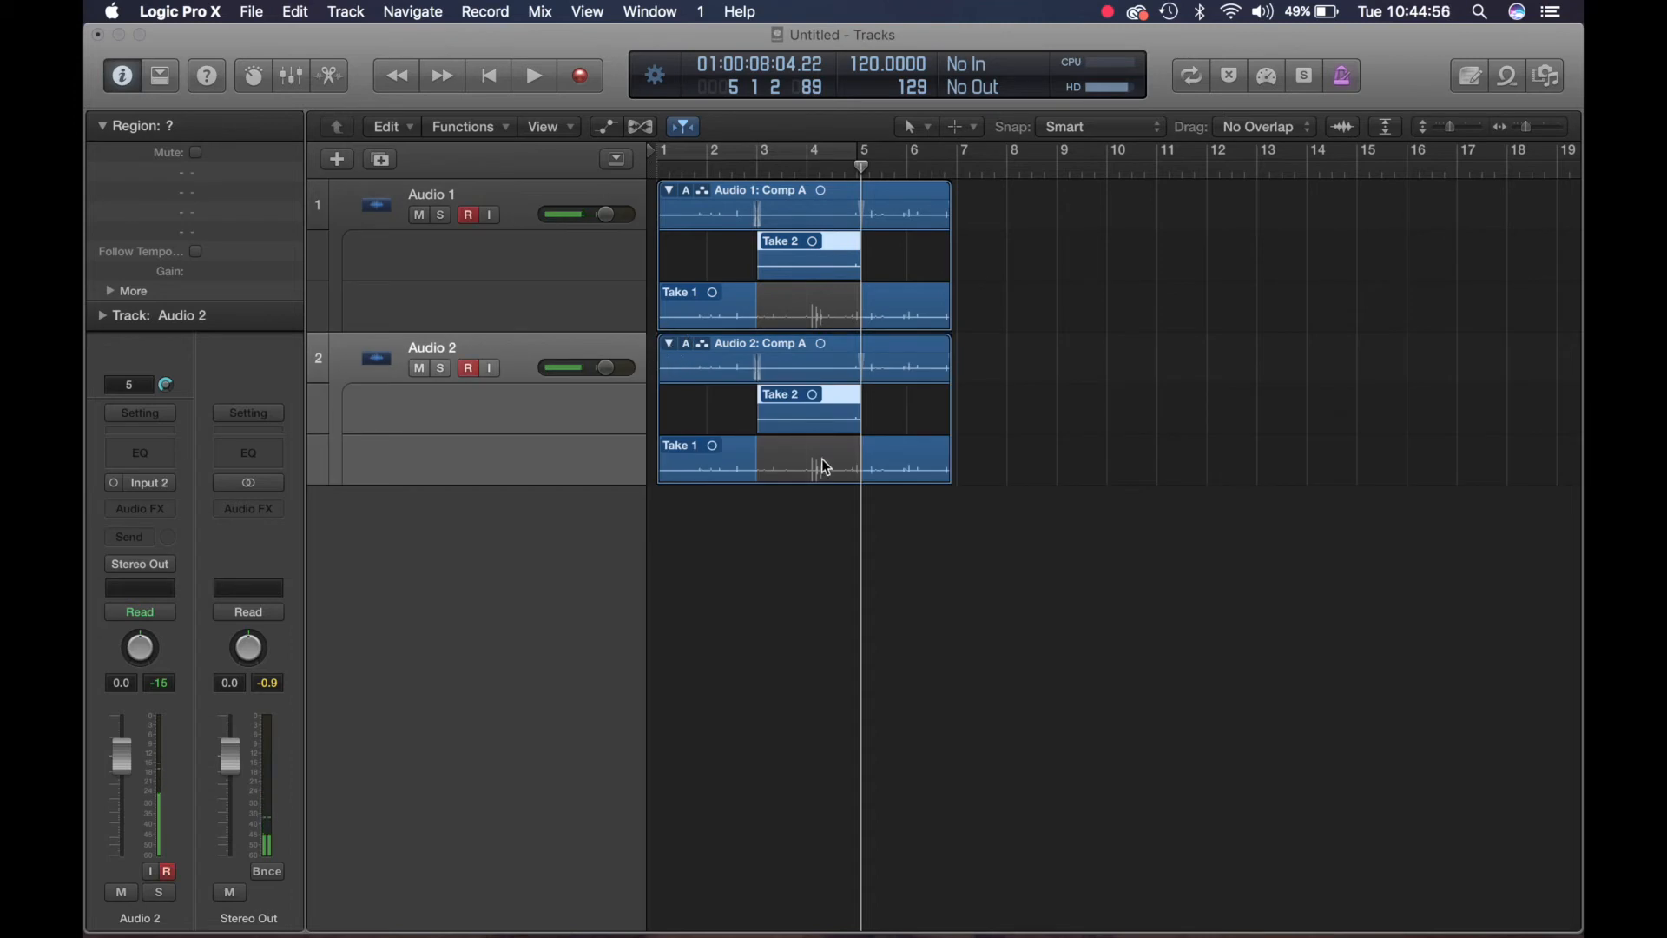
{"action": "left_click", "coordinate": [797, 302]}
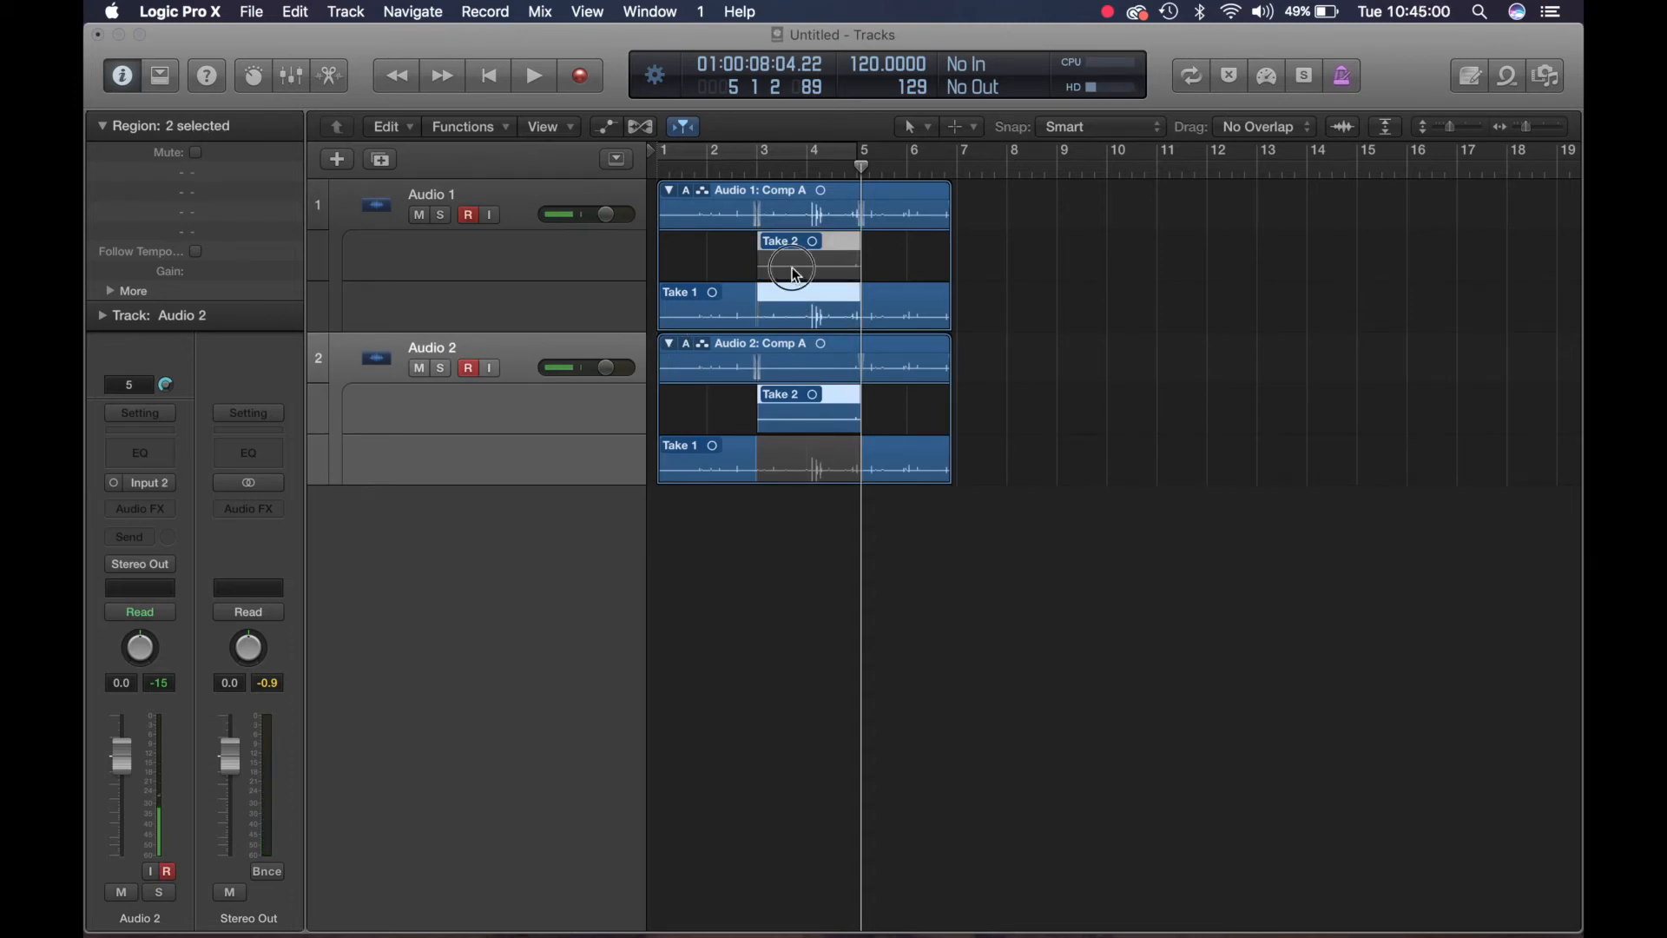
{"action": "left_click", "coordinate": [795, 272]}
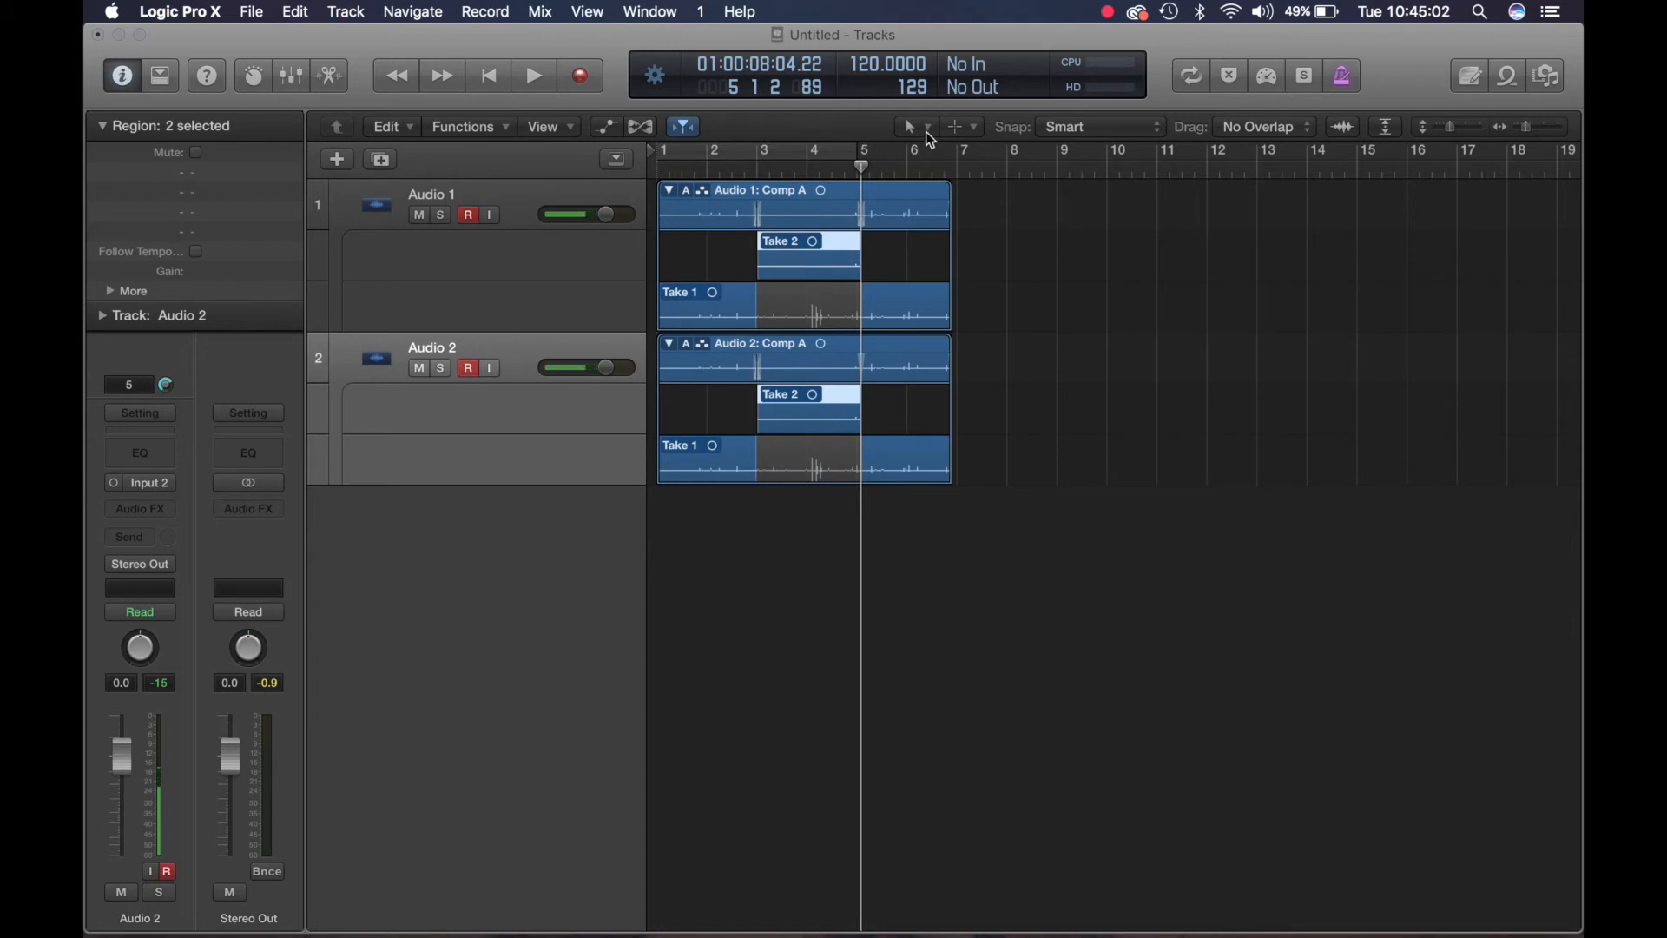
Comp two short sections of Take 1 between bars 3 and 5 into the comp of each track.
{"action": "scroll", "coordinate": [882, 285], "scroll_direction": "up", "scroll_amount": 5}
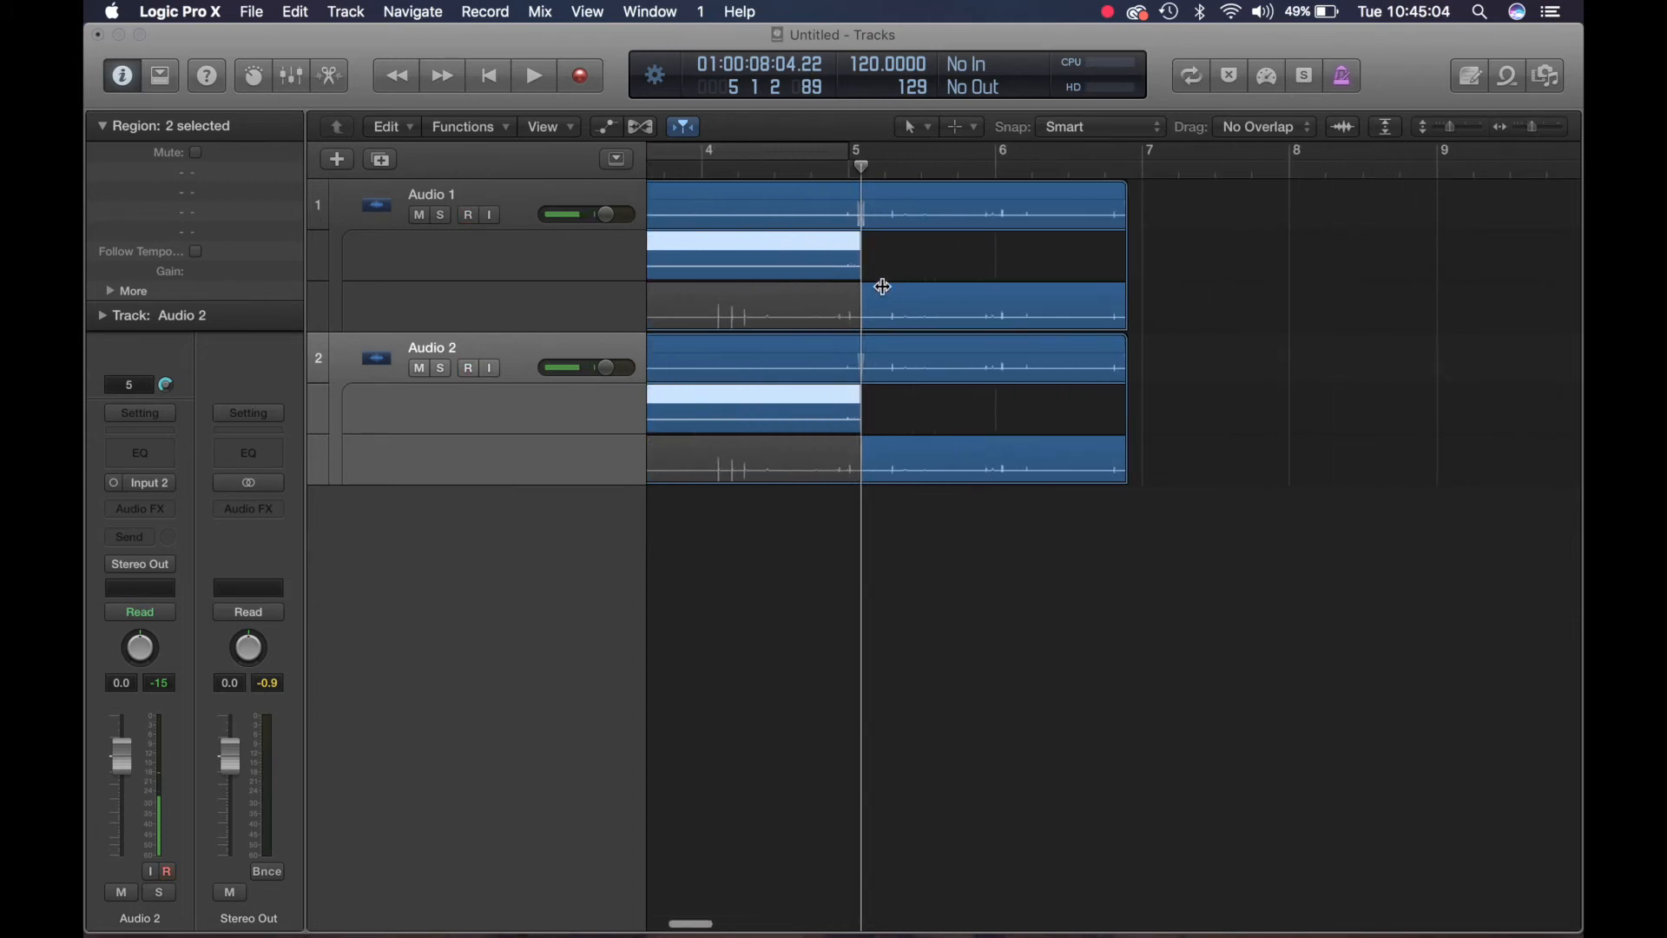
{"action": "scroll", "coordinate": [882, 285], "scroll_direction": "left", "scroll_amount": 5}
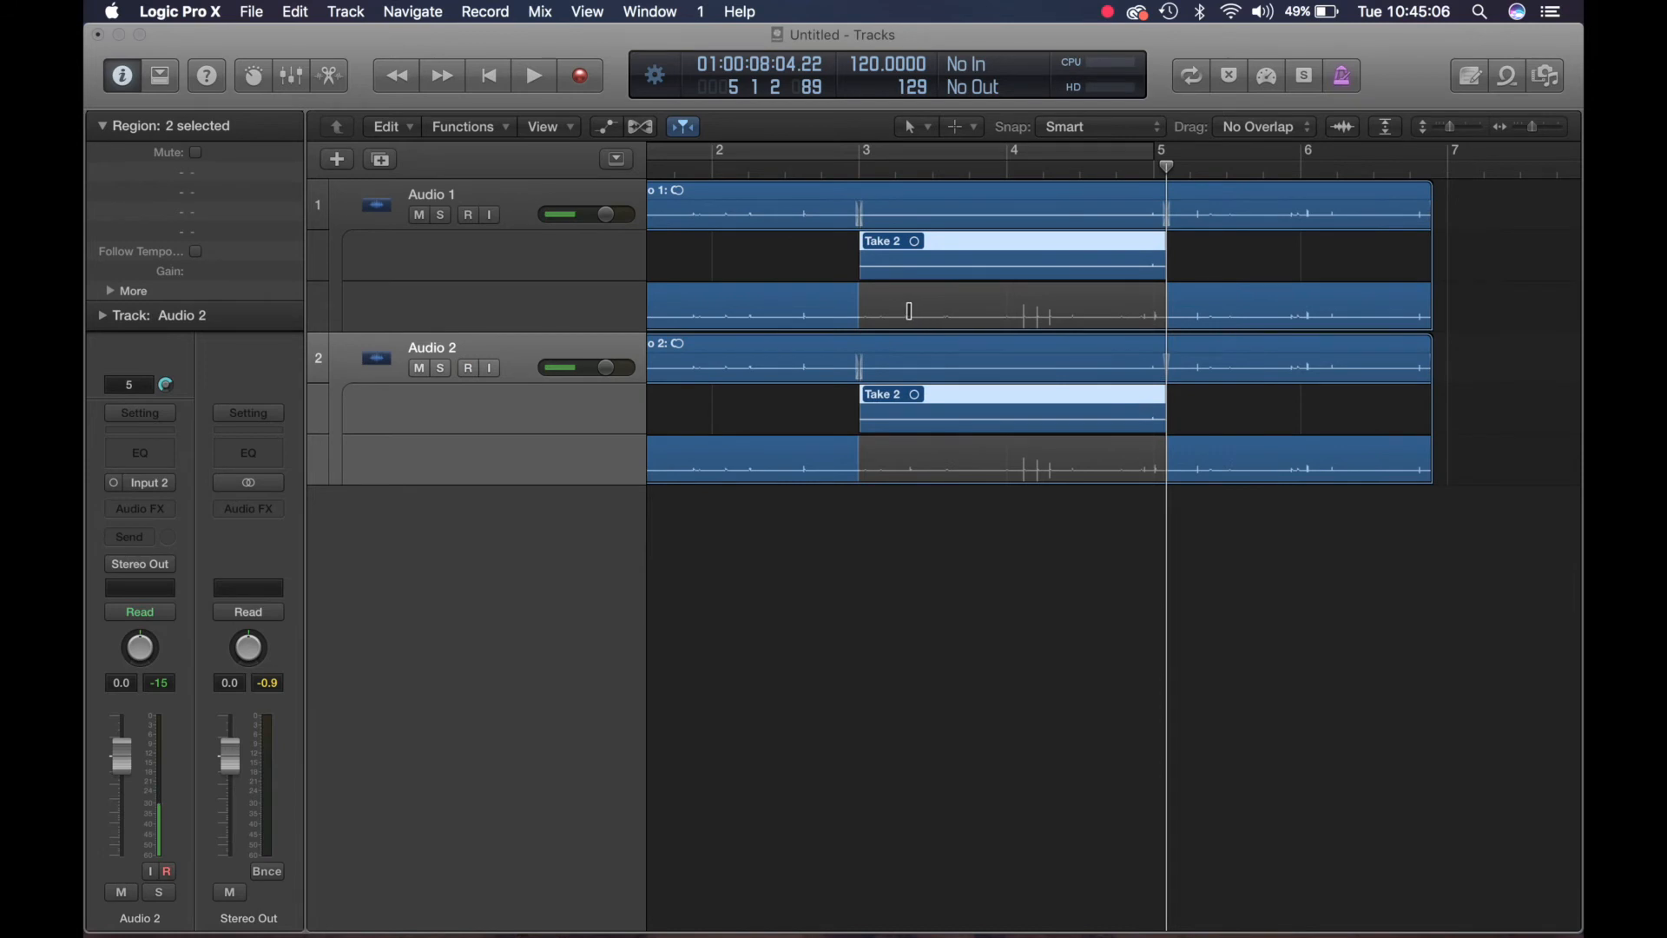
{"action": "left_click_drag", "start_coordinate": [906, 311], "coordinate": [1063, 312]}
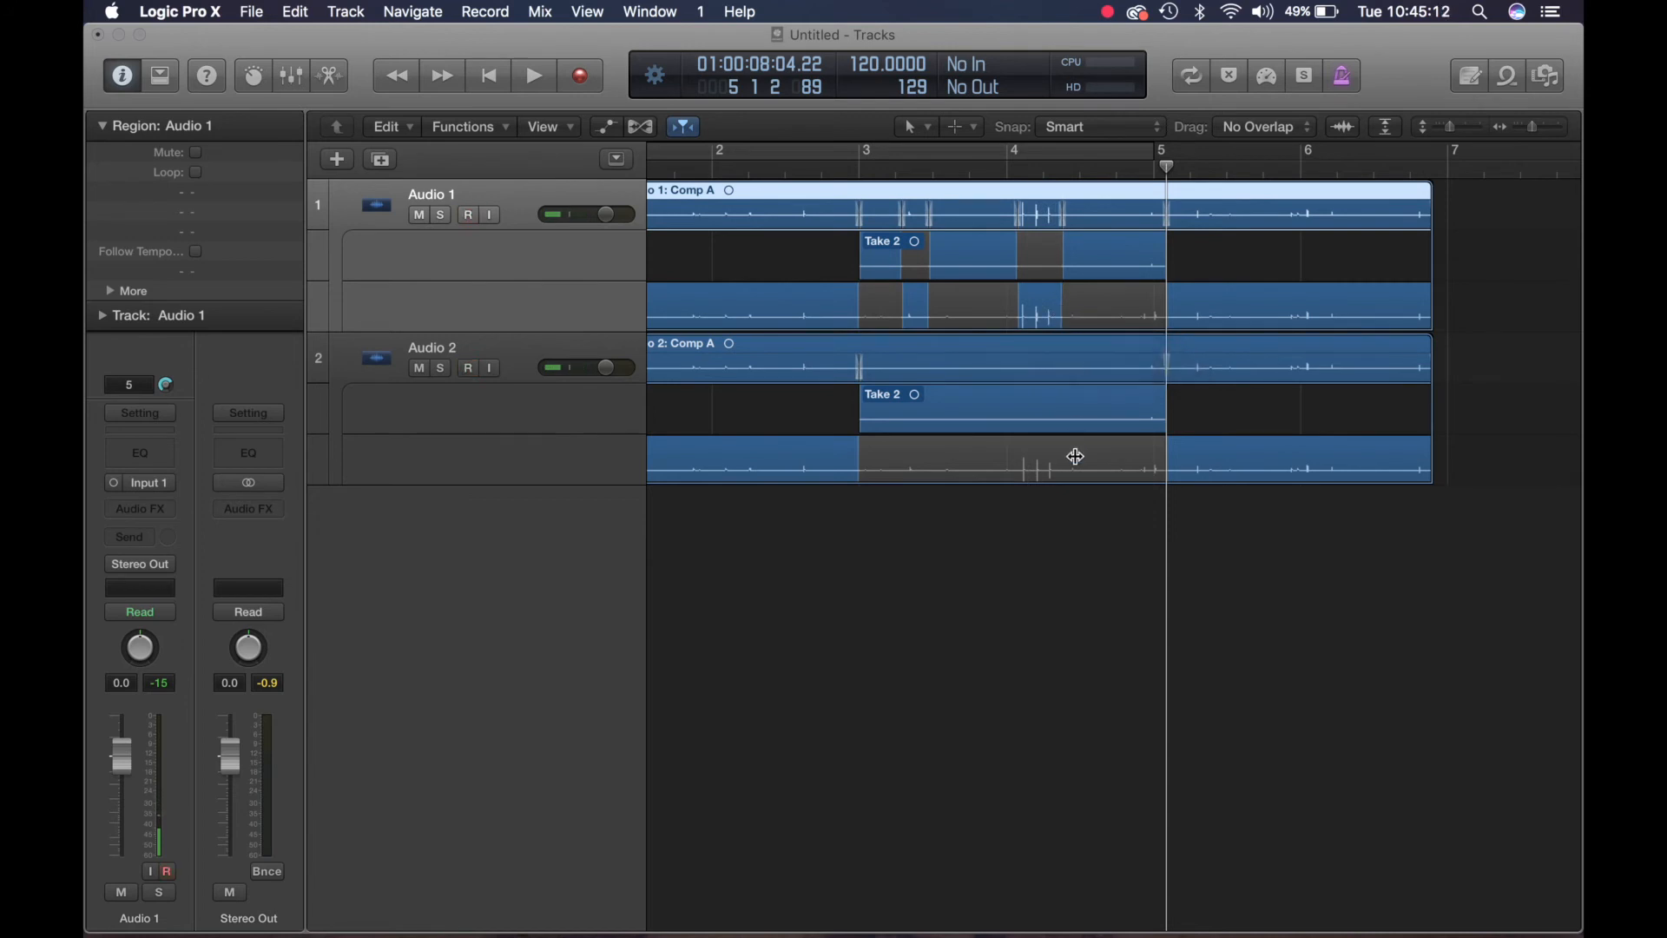
{"action": "left_click_drag", "start_coordinate": [1122, 462], "coordinate": [1084, 465]}
{"action": "left_click_drag", "start_coordinate": [938, 462], "coordinate": [904, 462]}
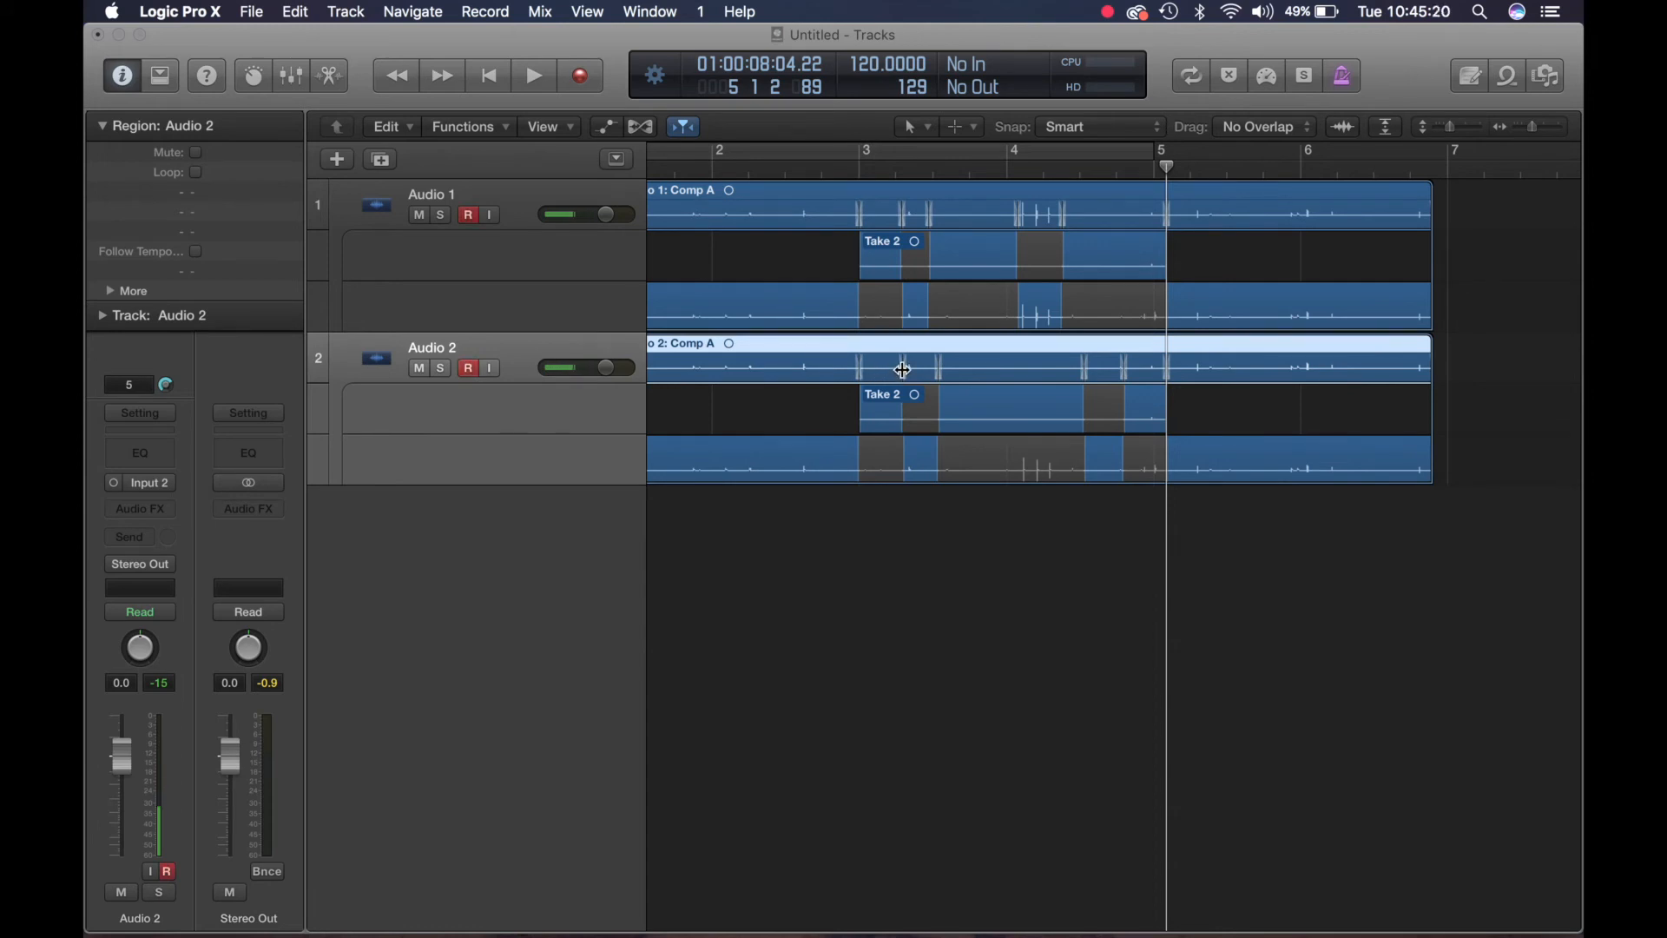
Move the playhead to bar 8 and collapse the take folders of Audio 1 and Audio 2.
{"action": "scroll", "coordinate": [926, 581], "scroll_direction": "down", "scroll_amount": 5}
{"action": "scroll", "coordinate": [926, 581], "scroll_direction": "down", "scroll_amount": 2}
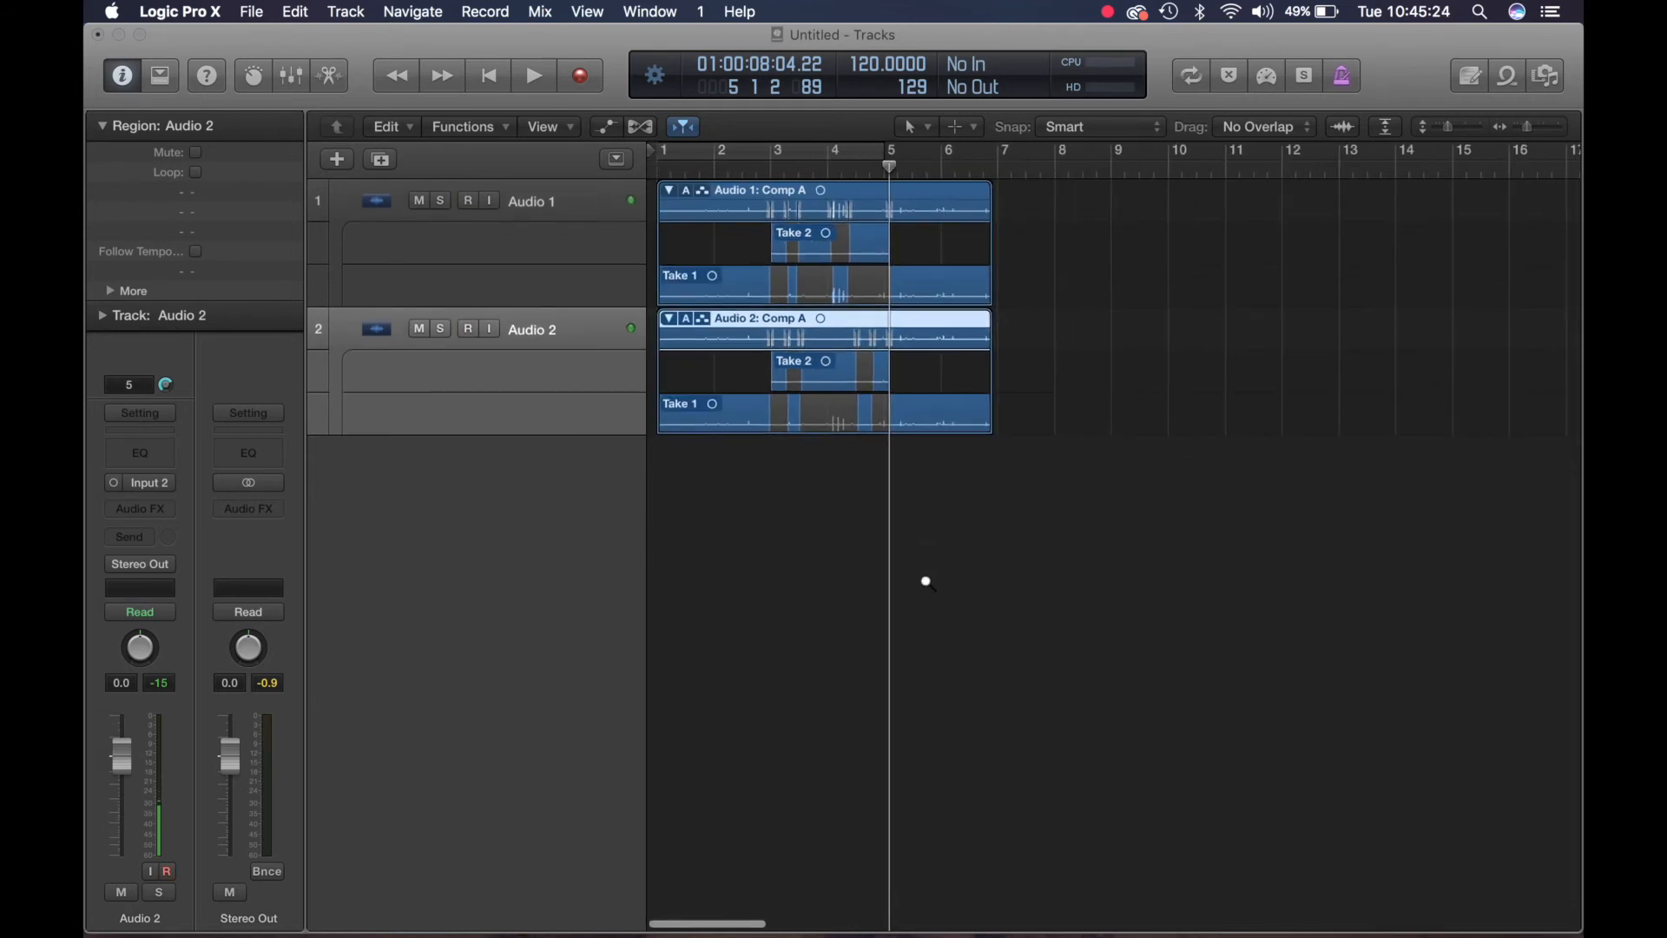
{"action": "left_click", "coordinate": [1056, 172]}
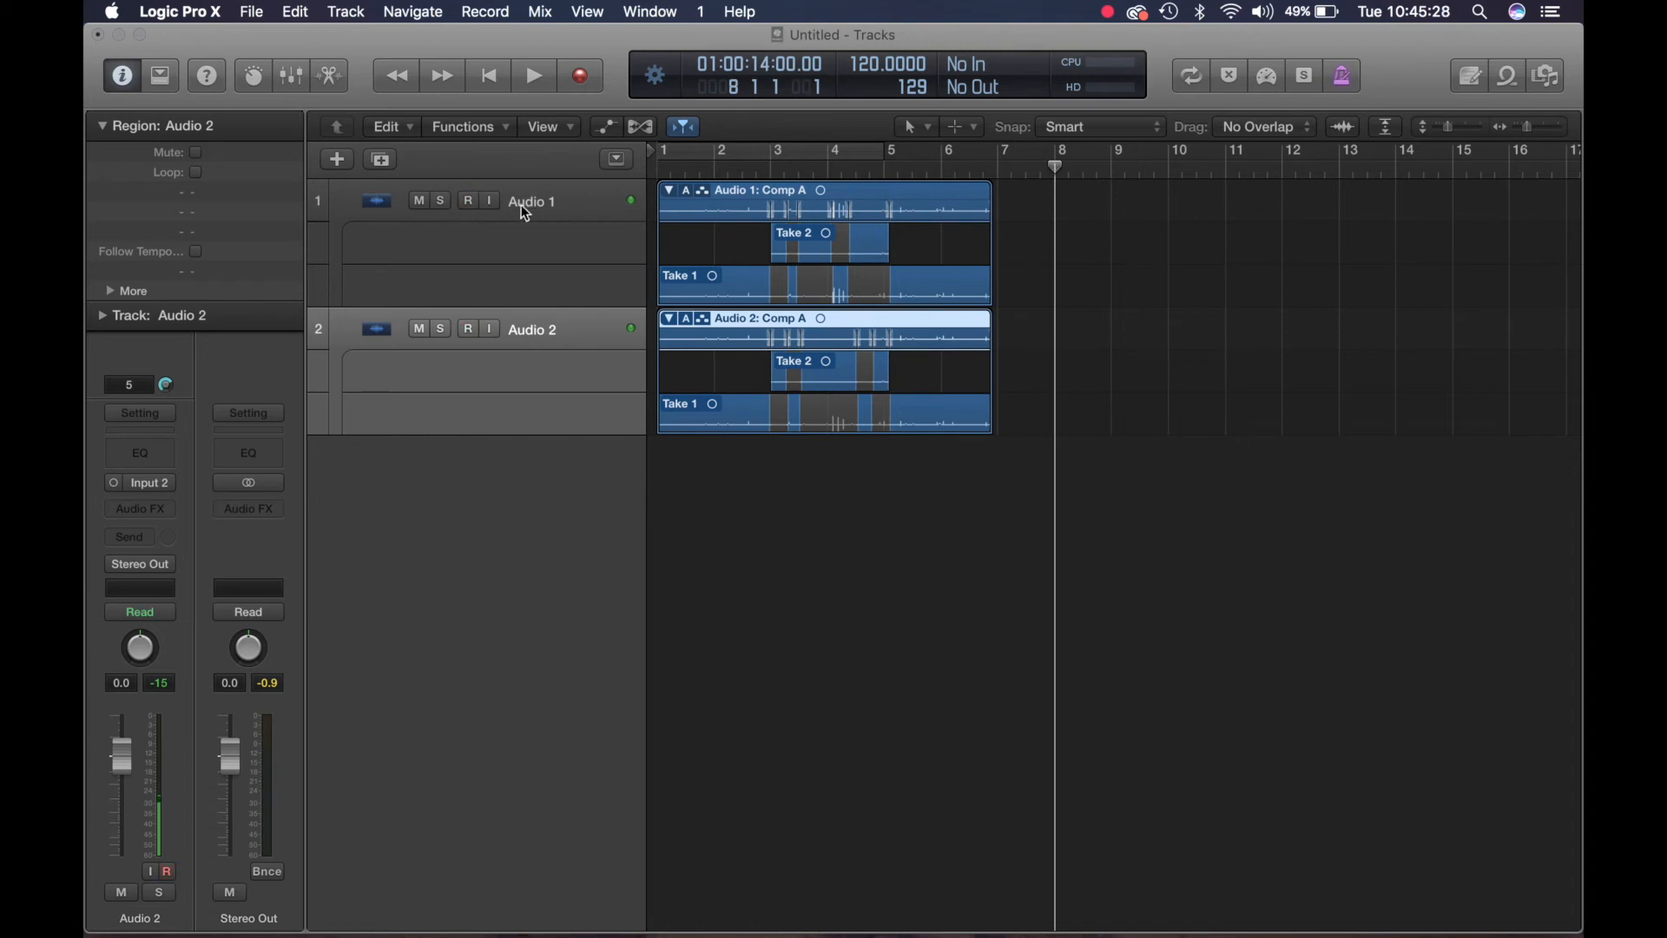
{"action": "left_click", "coordinate": [556, 205]}
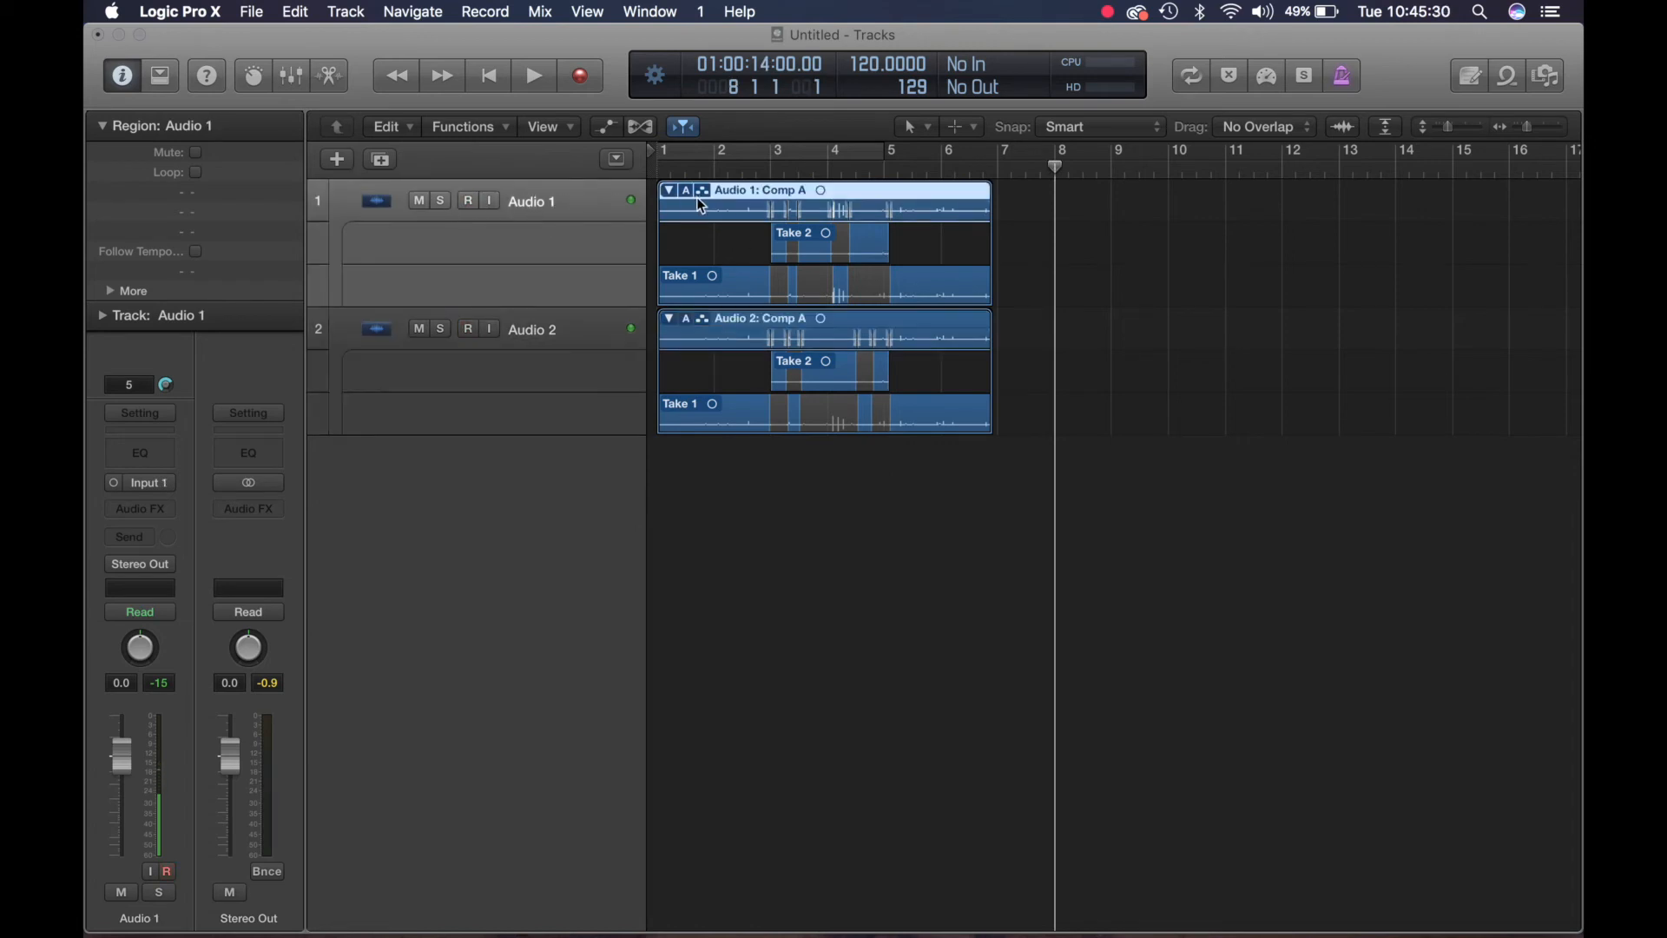
{"action": "left_click", "coordinate": [671, 192]}
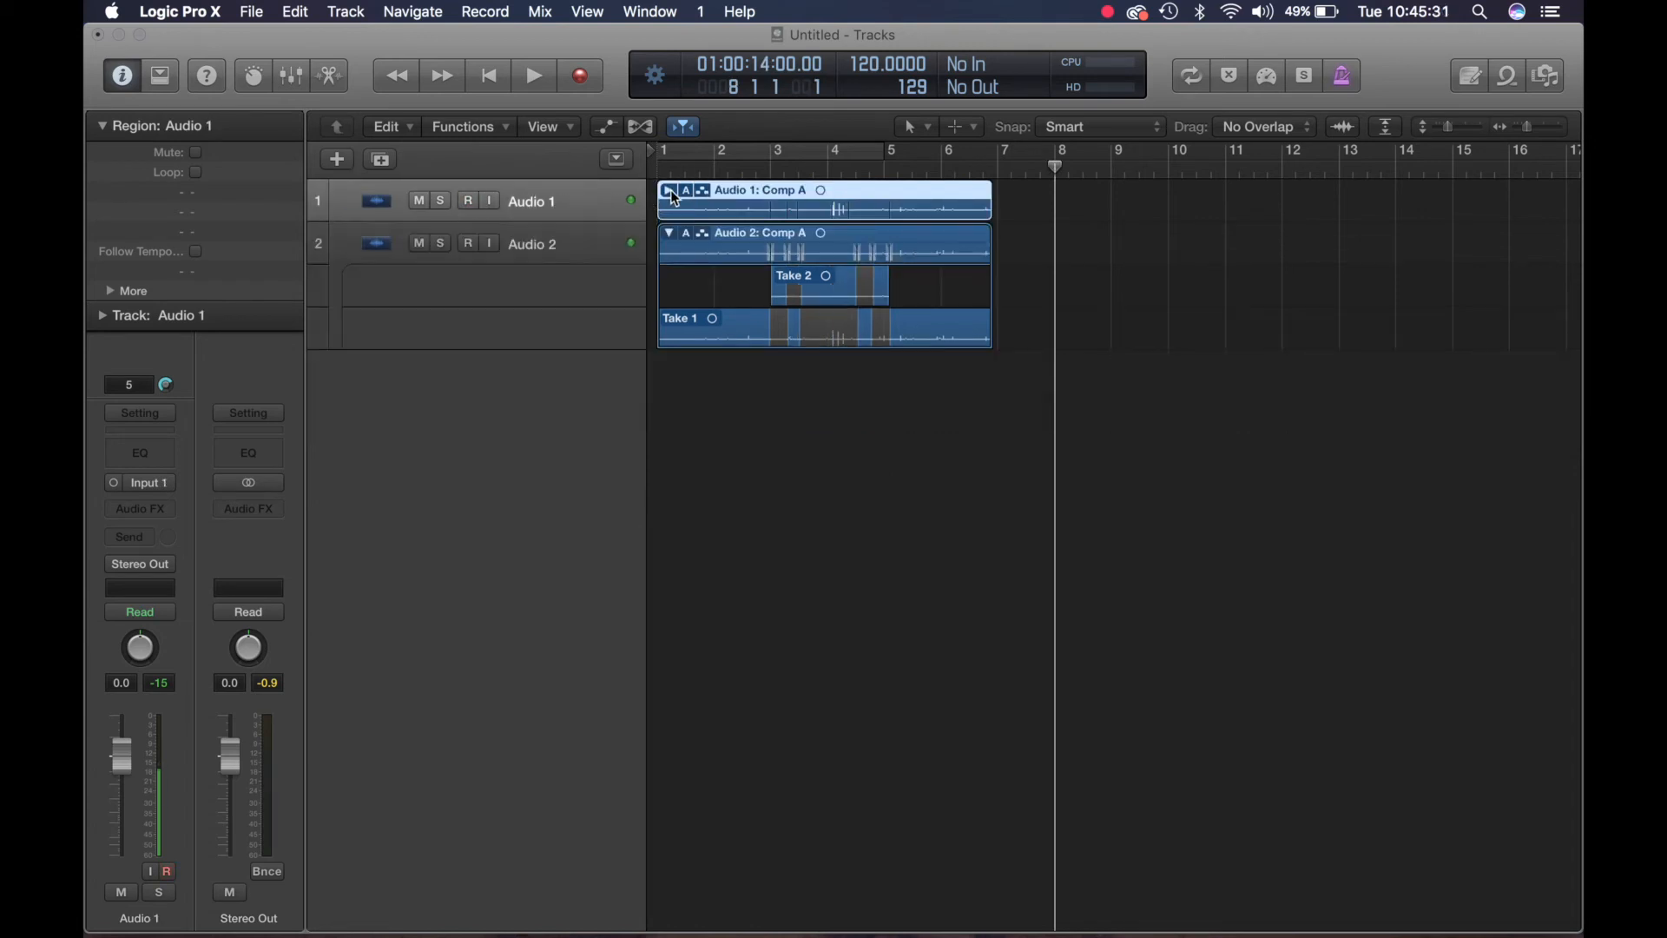
{"action": "left_click", "coordinate": [669, 232]}
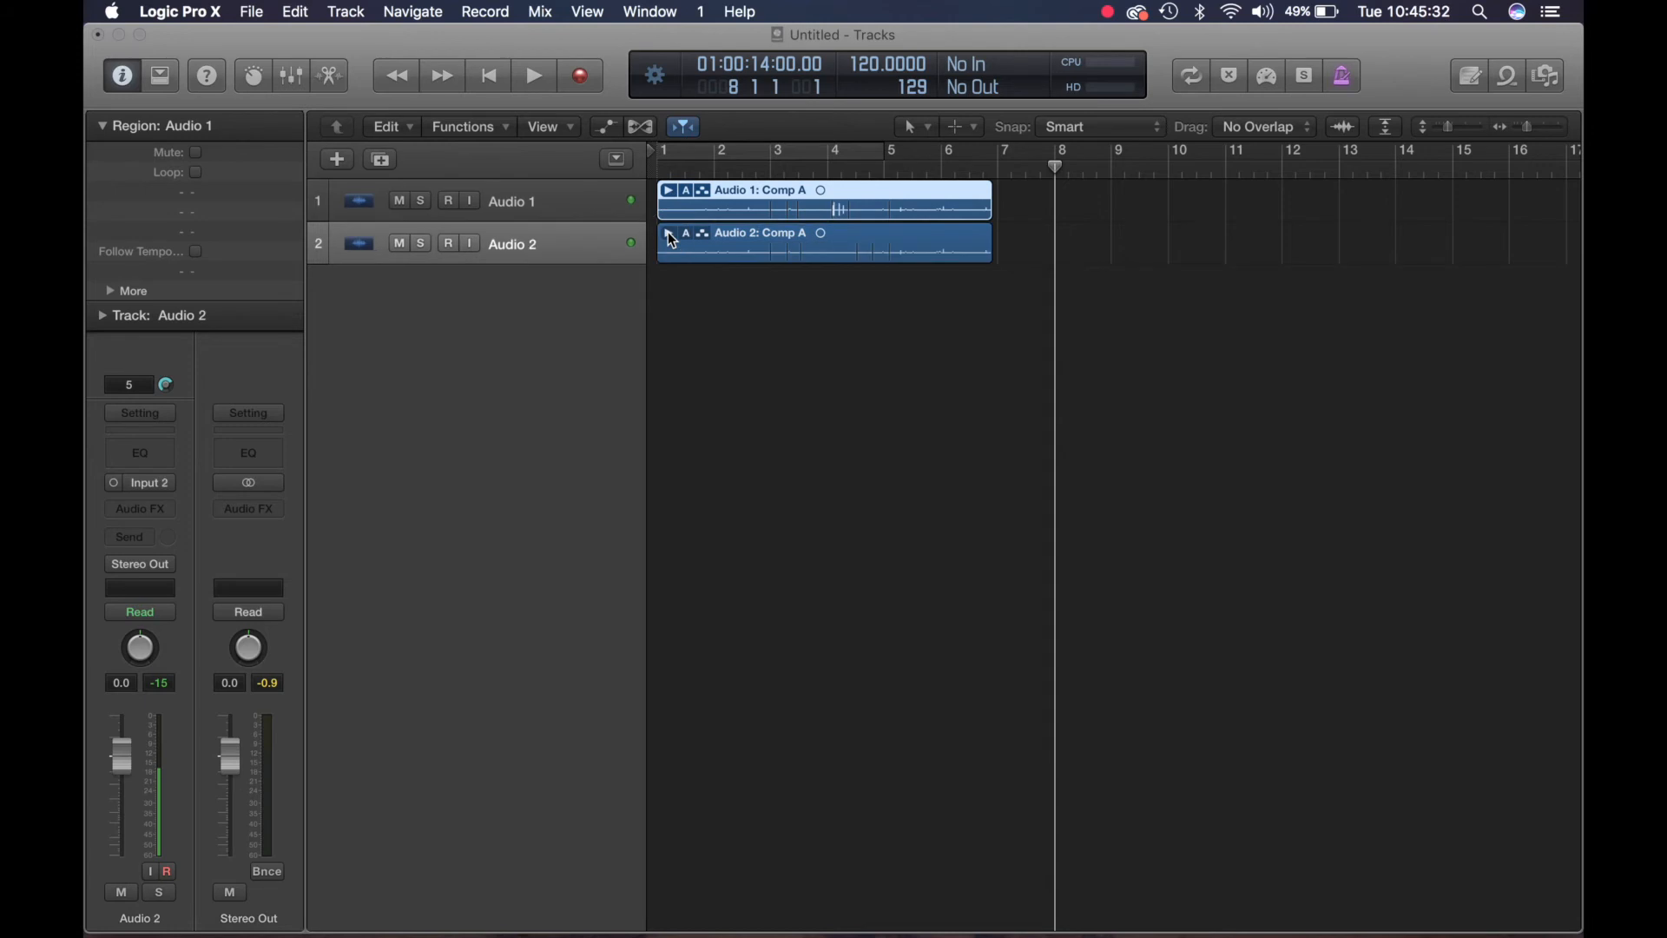
Assign Input 1 to the Audio 1 track and Input 2 to the Audio 2 track.
{"action": "left_click", "coordinate": [554, 206]}
{"action": "left_click_drag", "start_coordinate": [153, 486], "coordinate": [261, 551]}
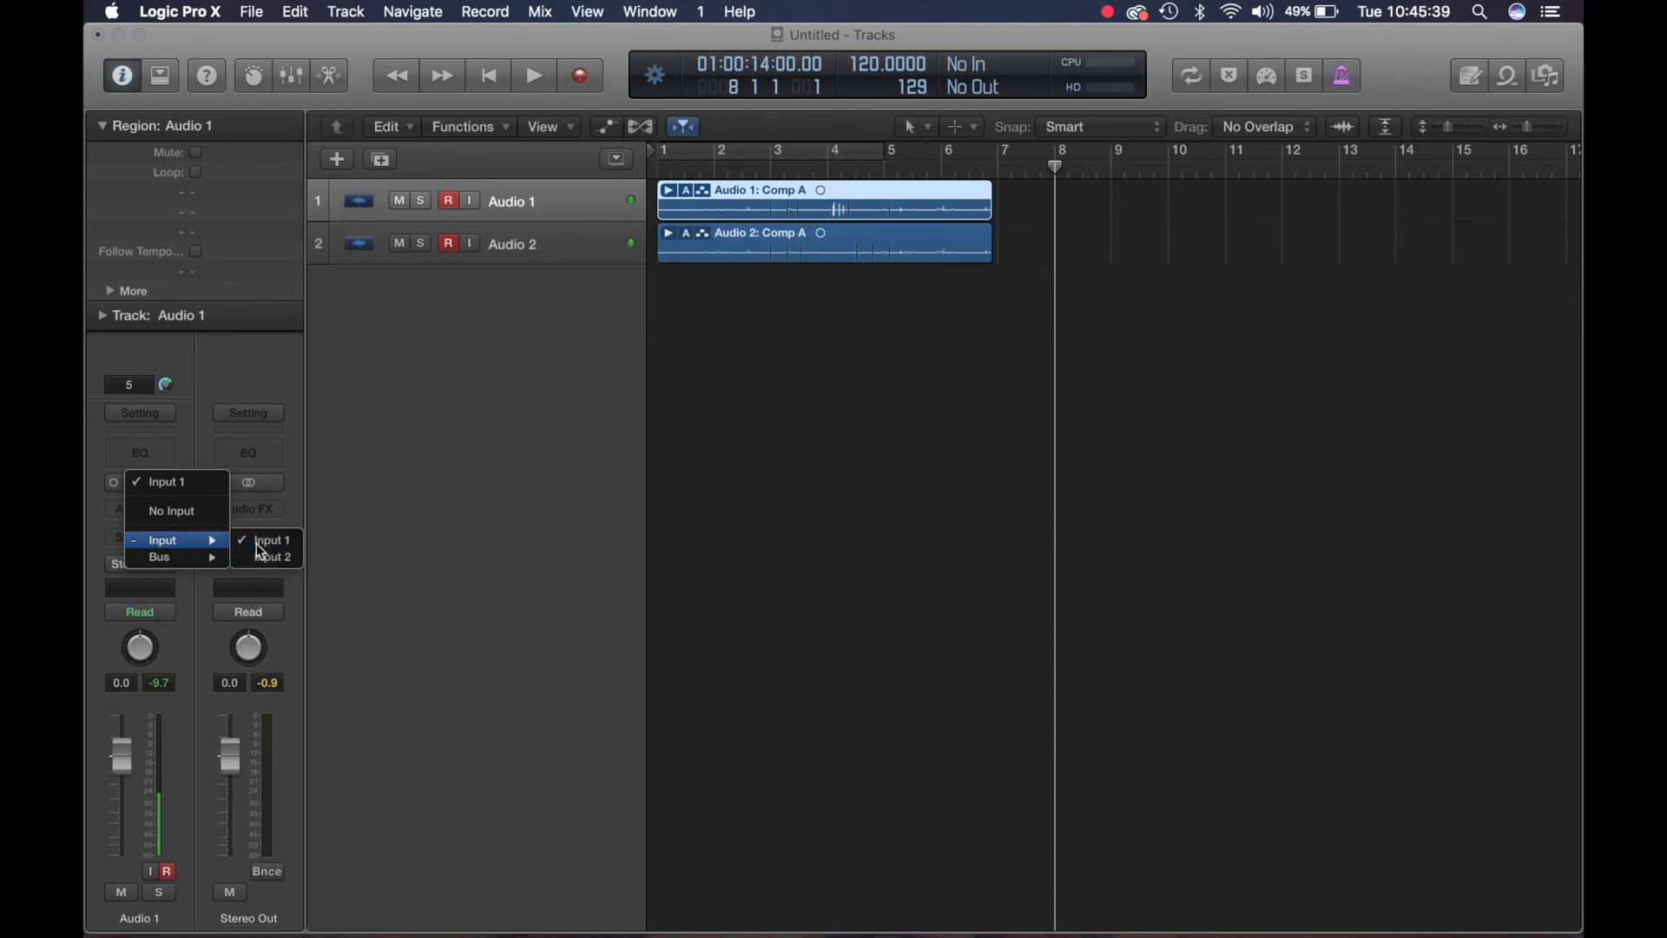
{"action": "left_click", "coordinate": [547, 249]}
{"action": "left_click_drag", "start_coordinate": [177, 483], "coordinate": [281, 564]}
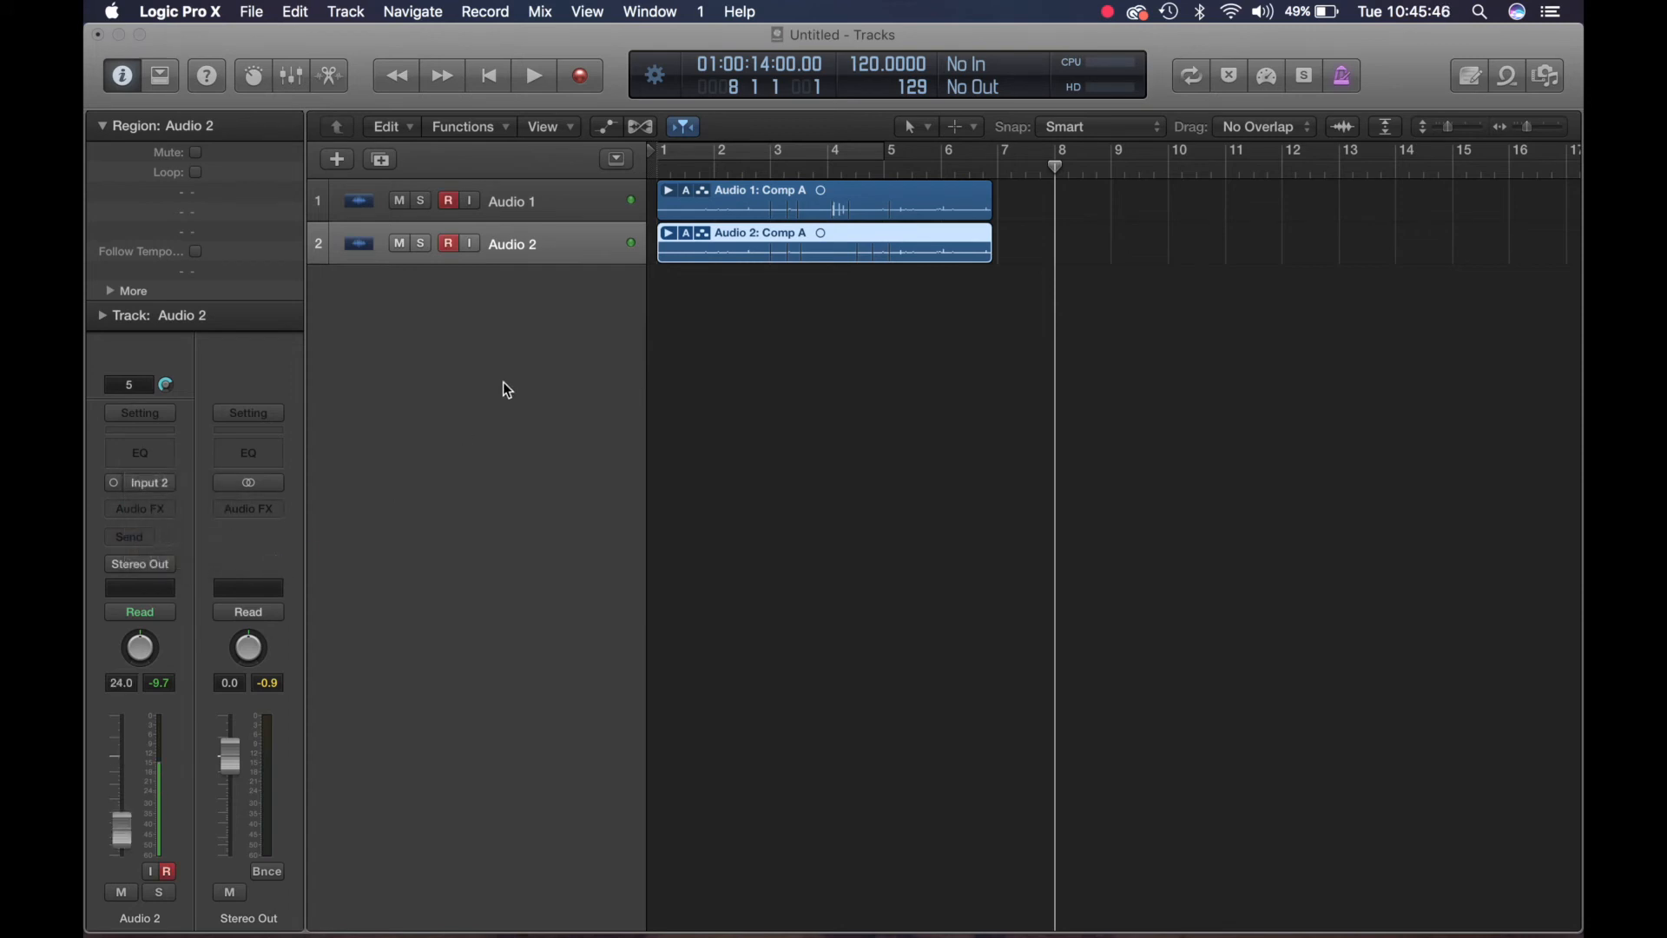
Switch the Audio 1 channel's input format from mono to stereo, using inputs 1-2.
{"action": "left_click", "coordinate": [531, 205]}
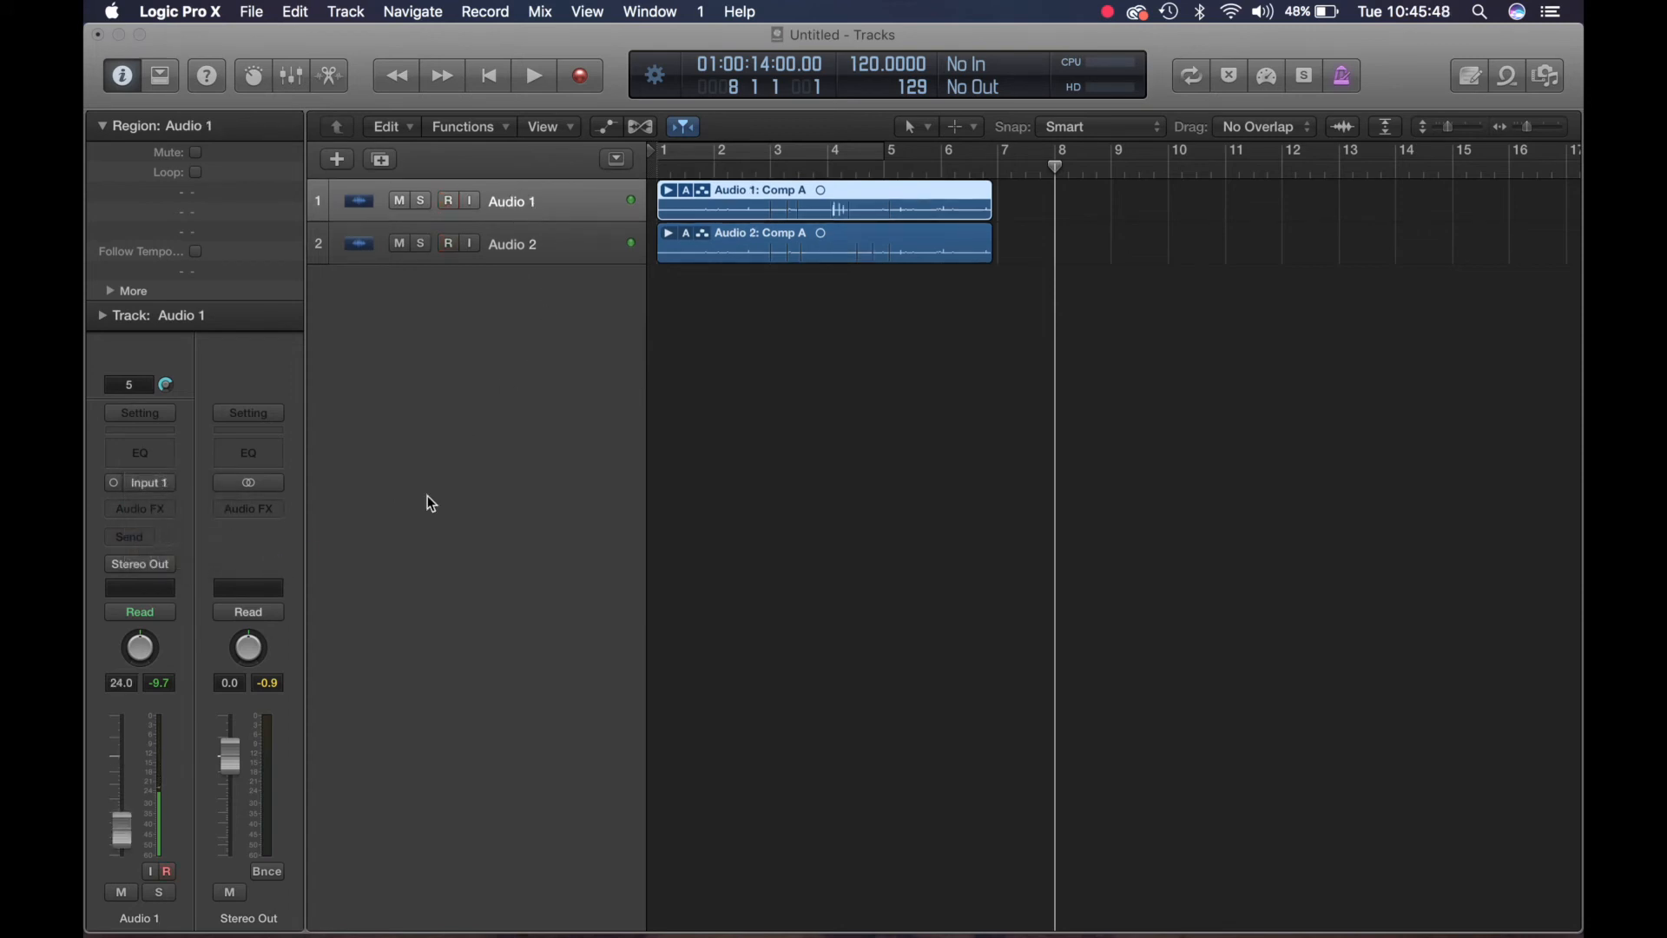
{"action": "left_click", "coordinate": [114, 484]}
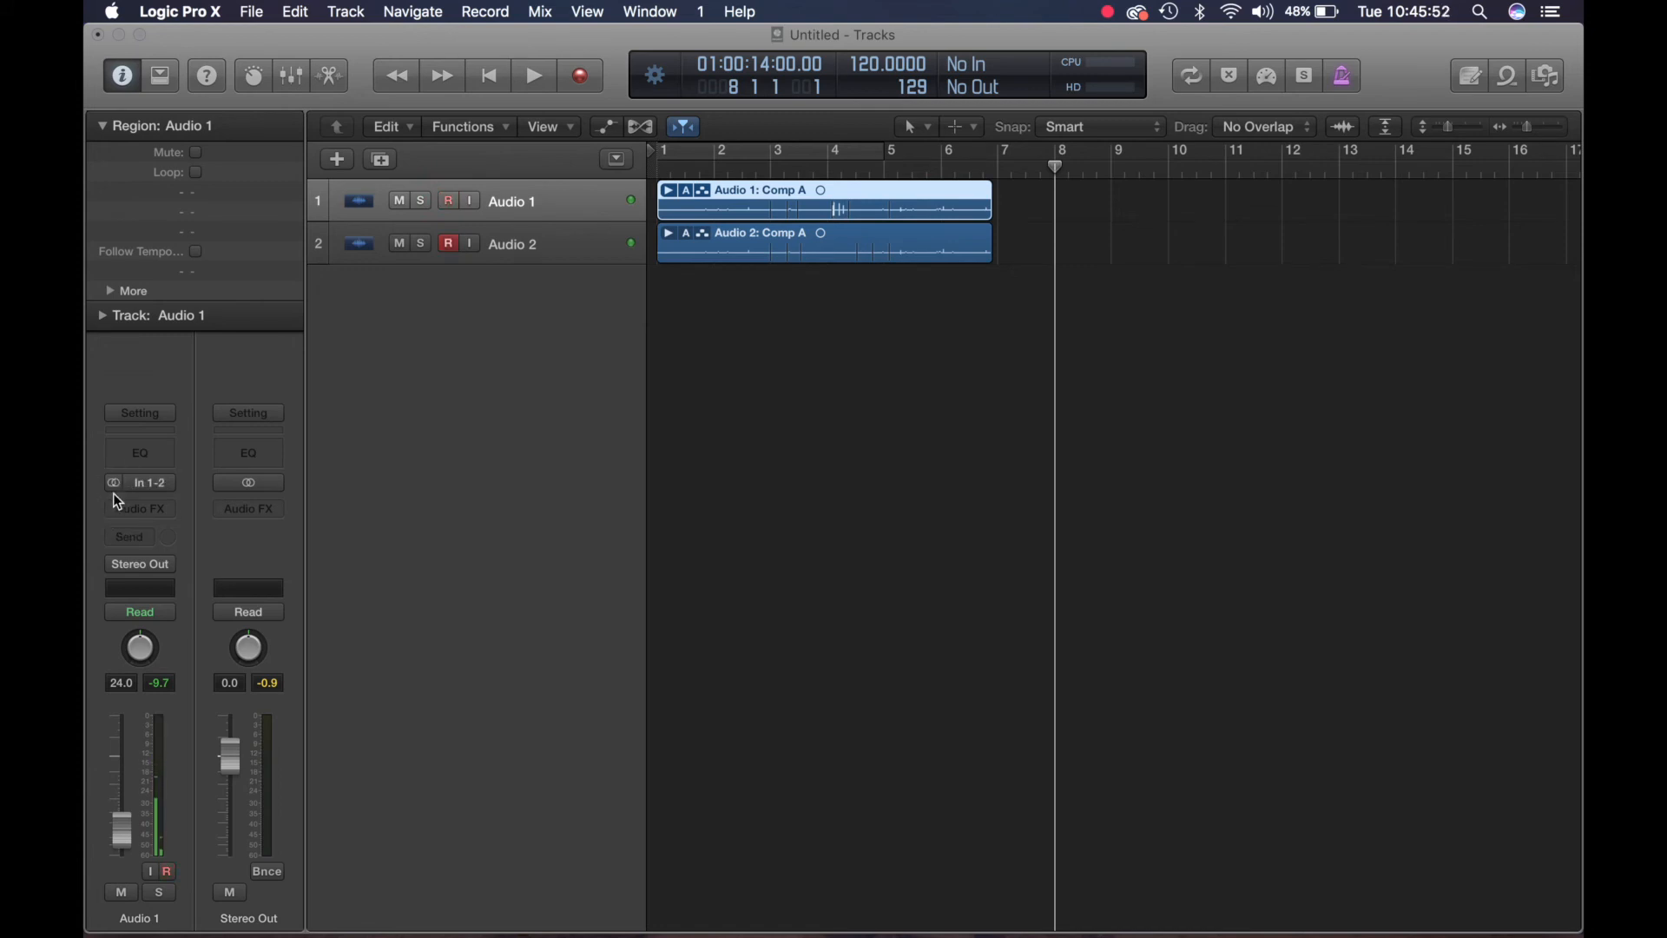
Raise the Audio 1 channel's volume fader to about 0.4 dB.
{"action": "left_click_drag", "start_coordinate": [126, 825], "coordinate": [124, 754]}
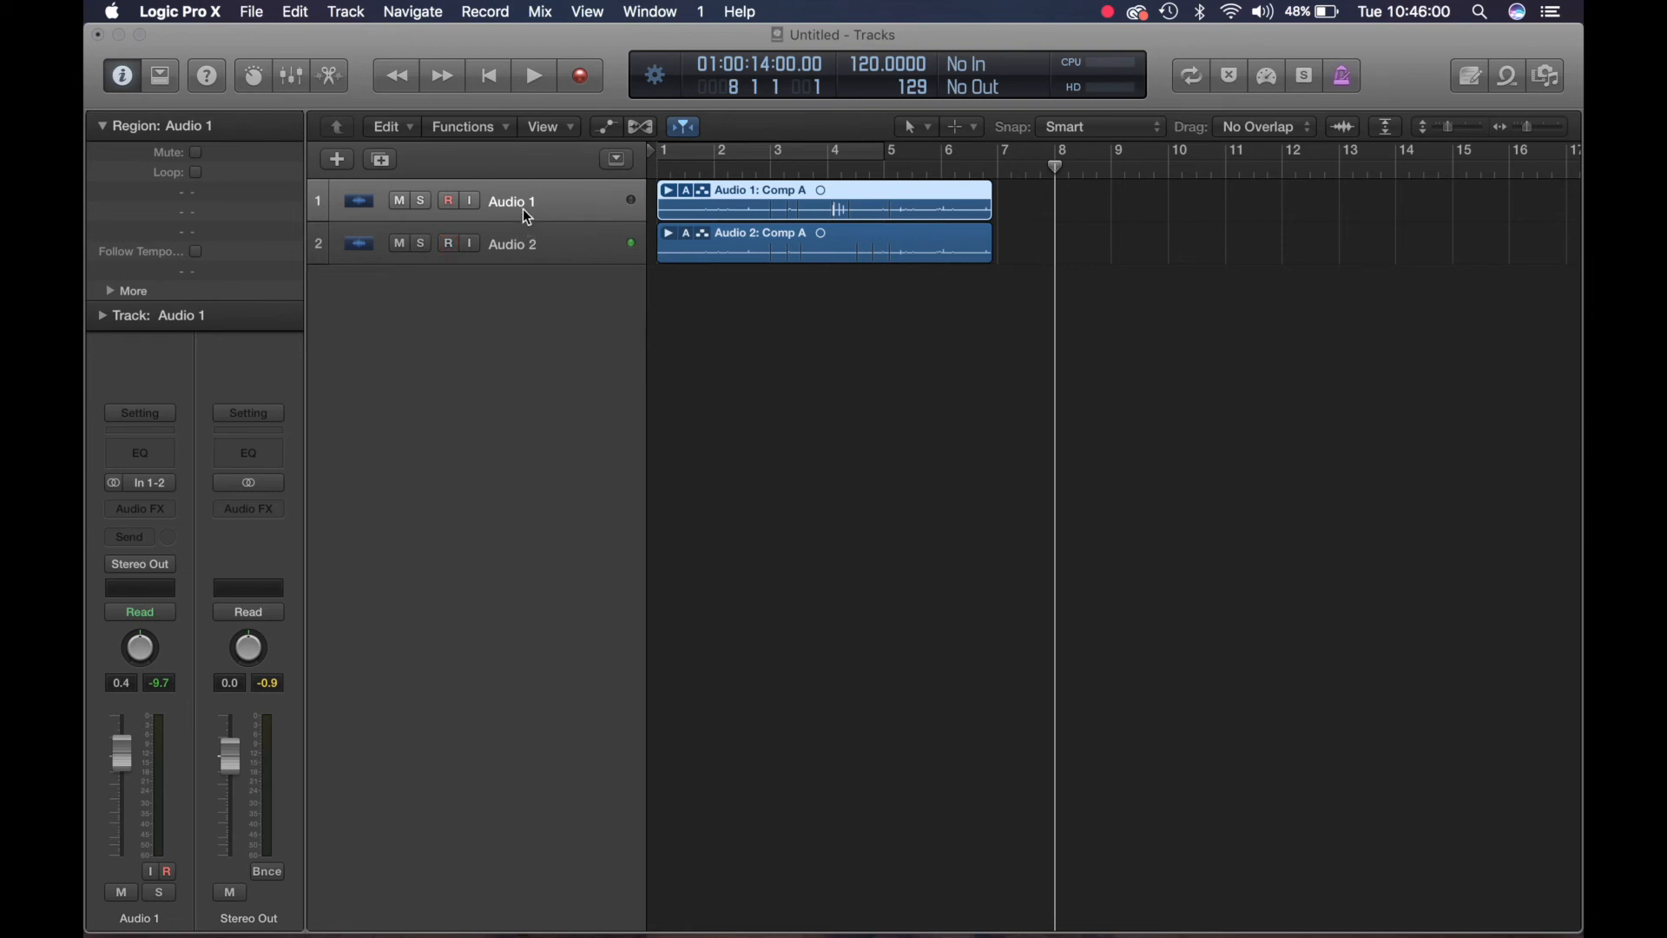
Delete the Audio 2 comp along with its recorded audio files from disk, and remove the Audio 2 track.
{"action": "left_click", "coordinate": [534, 235]}
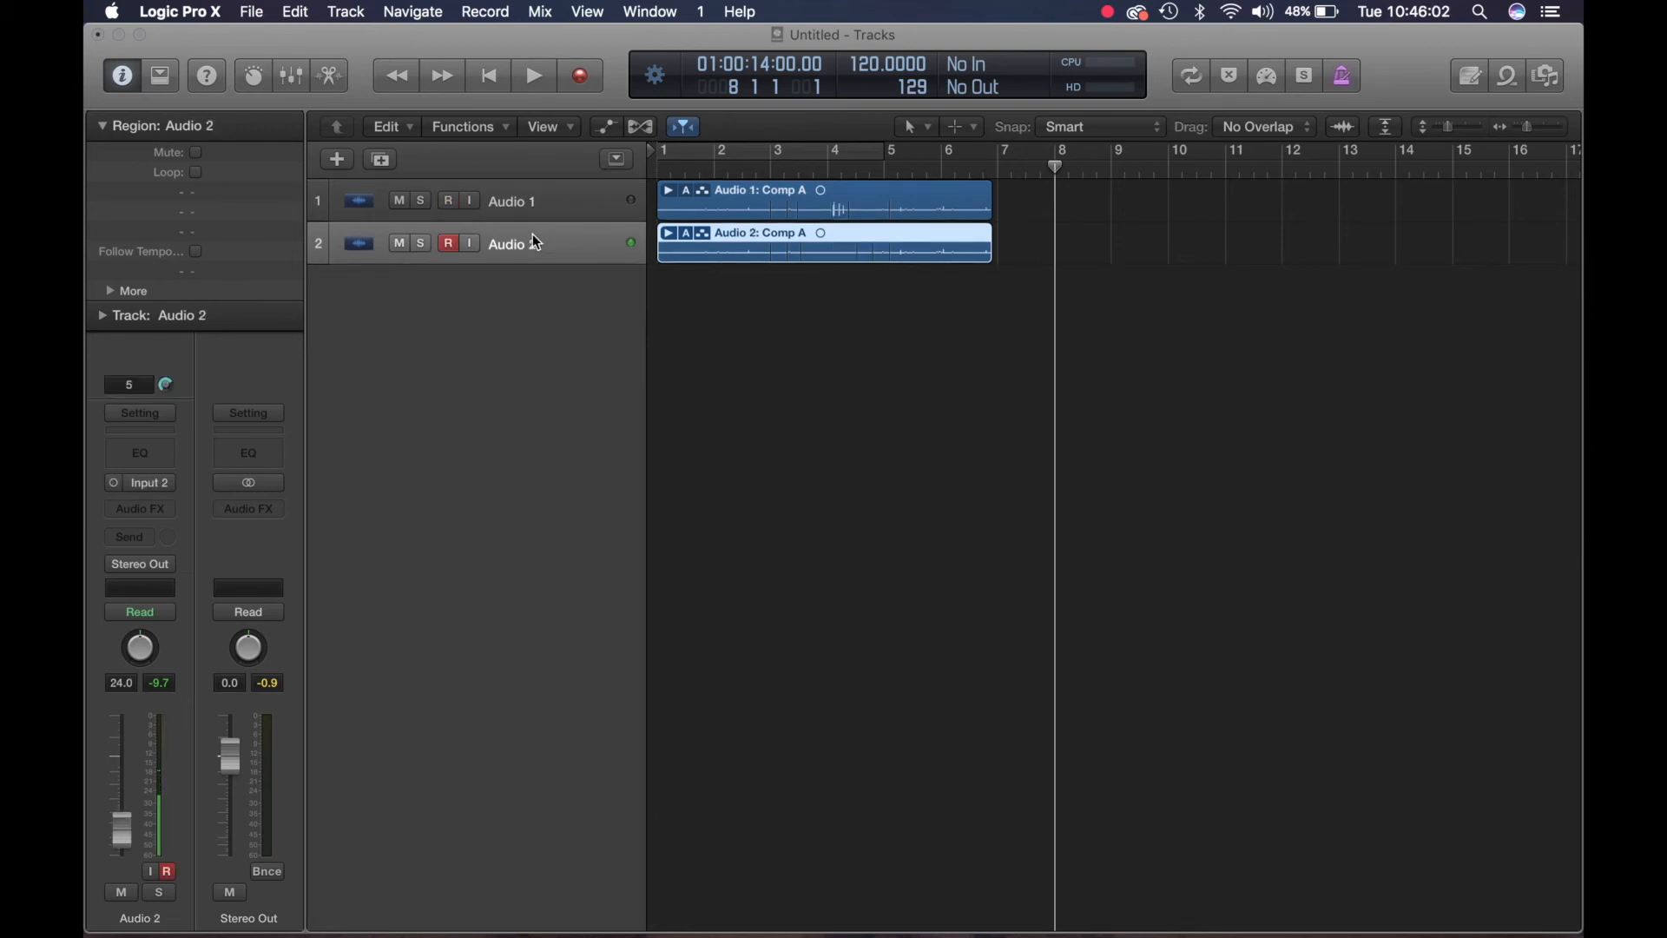
{"action": "key", "text": "Delete"}
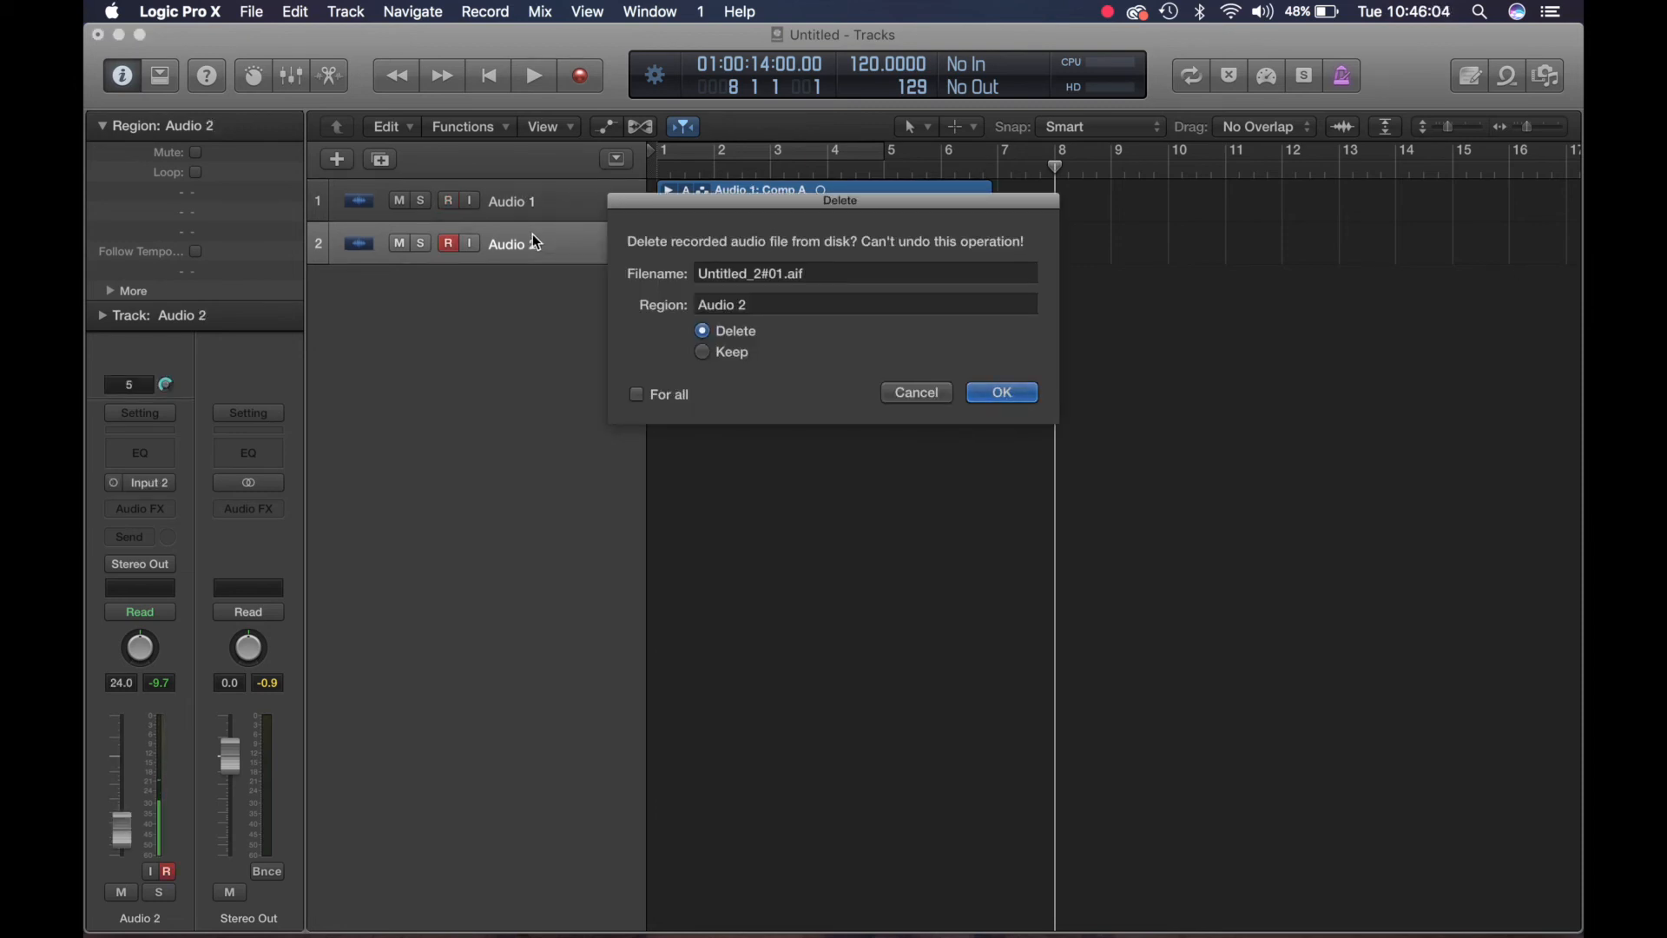
{"action": "key", "text": "Return"}
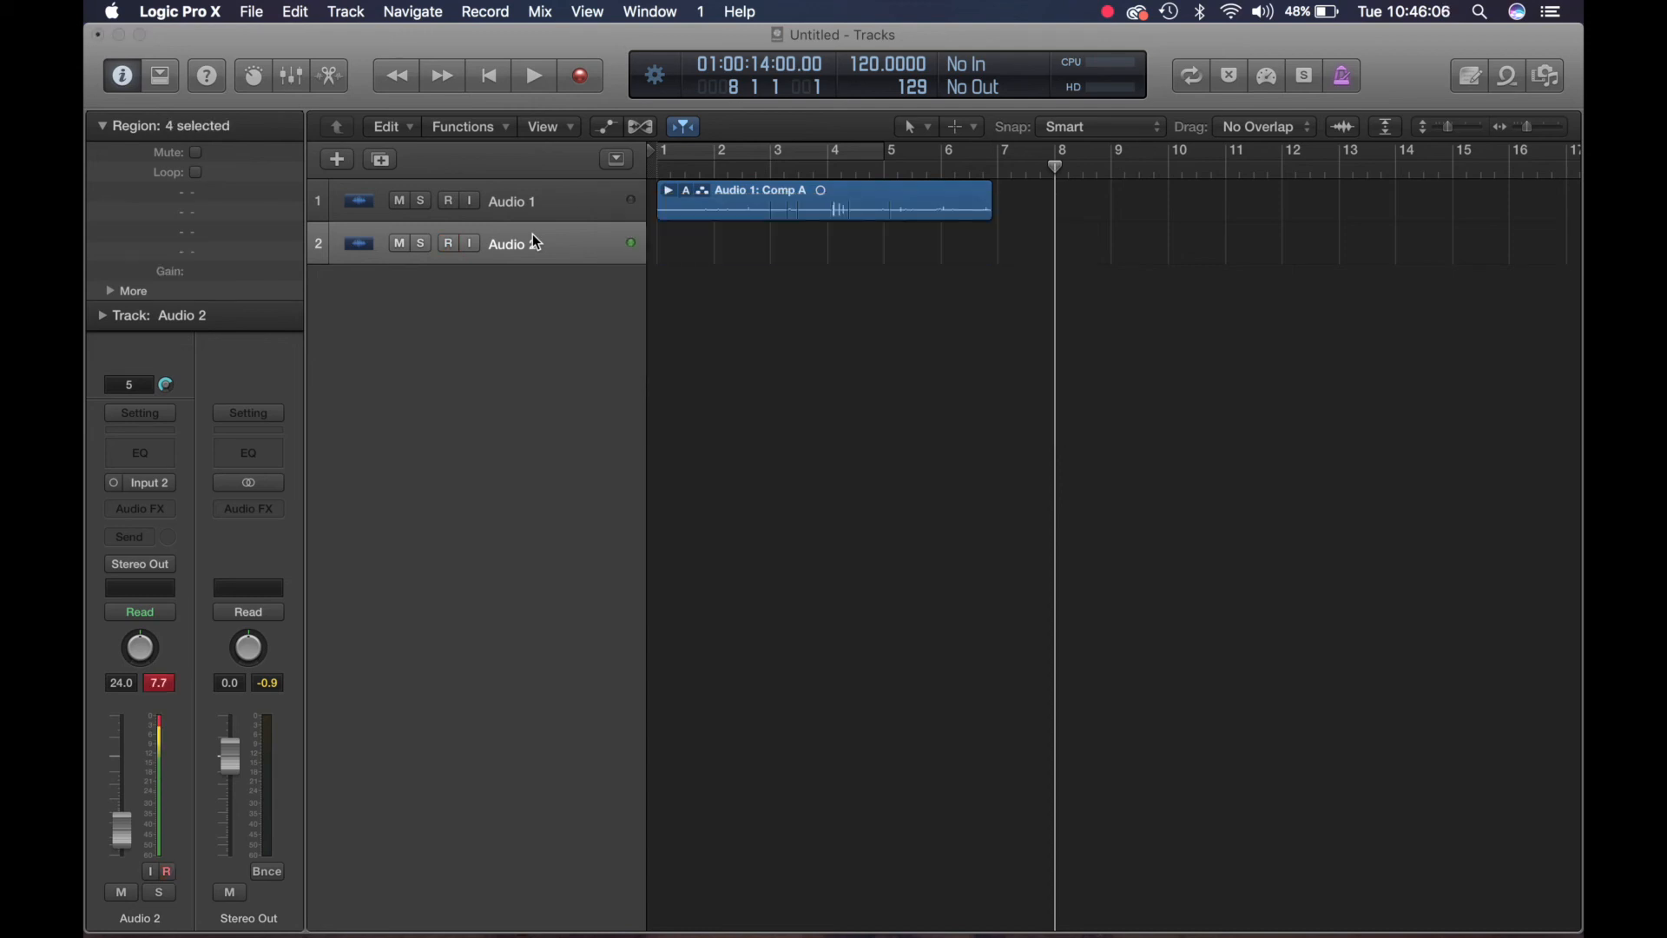
{"action": "key", "text": "Delete"}
{"action": "key", "text": "Return"}
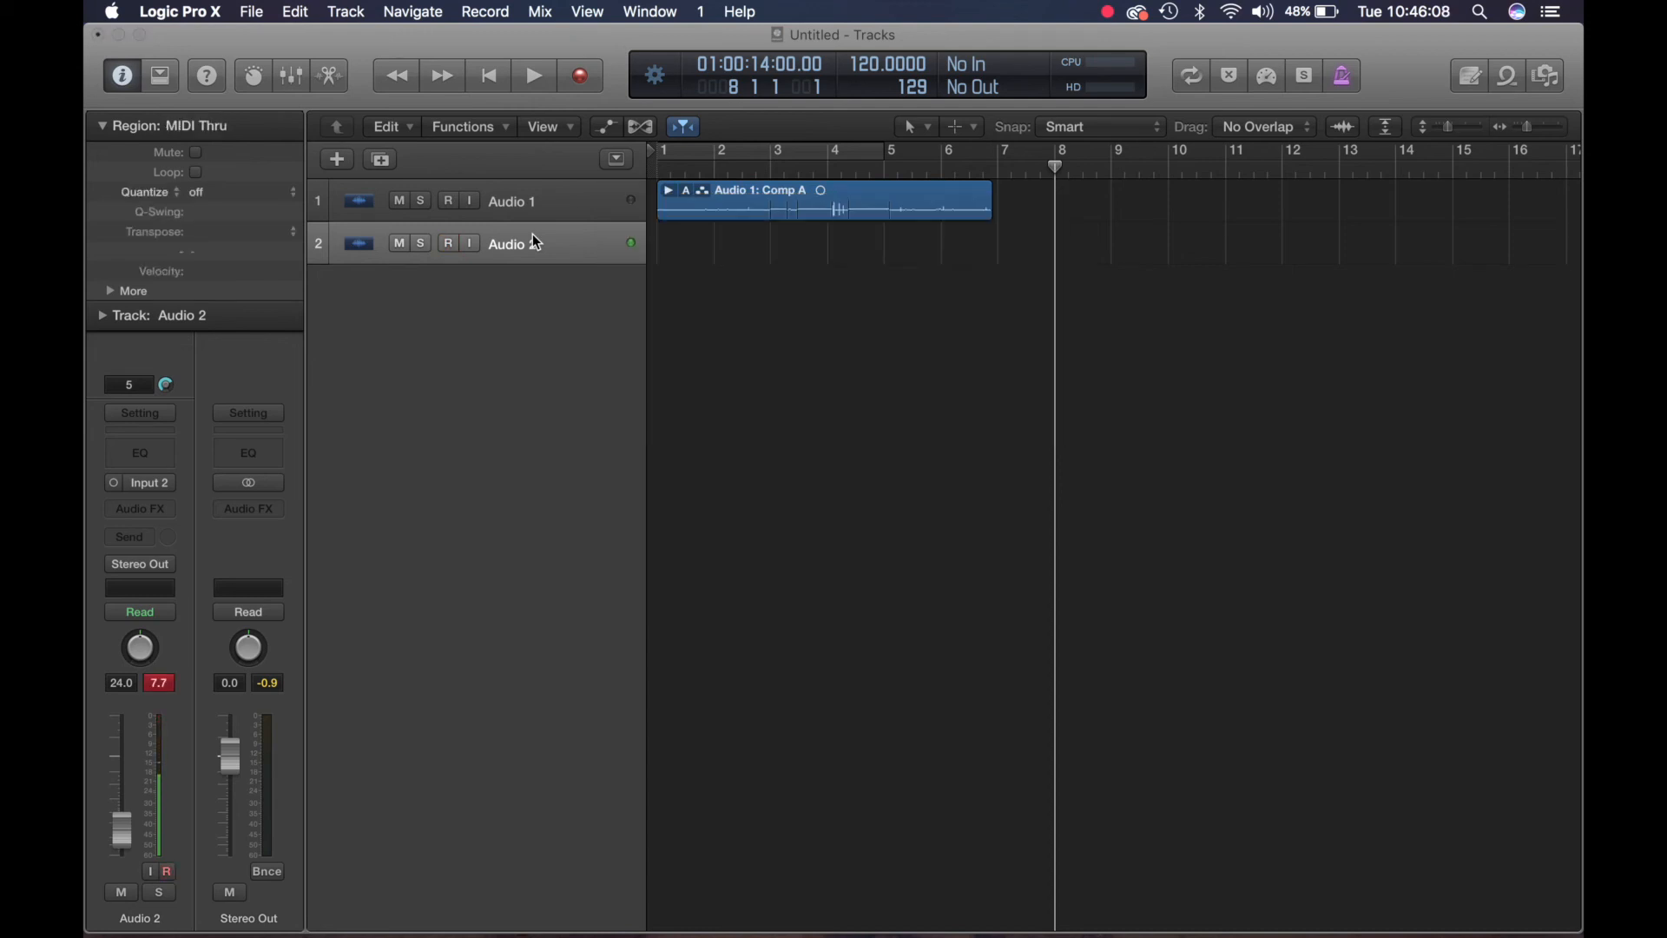
{"action": "key", "text": "Delete"}
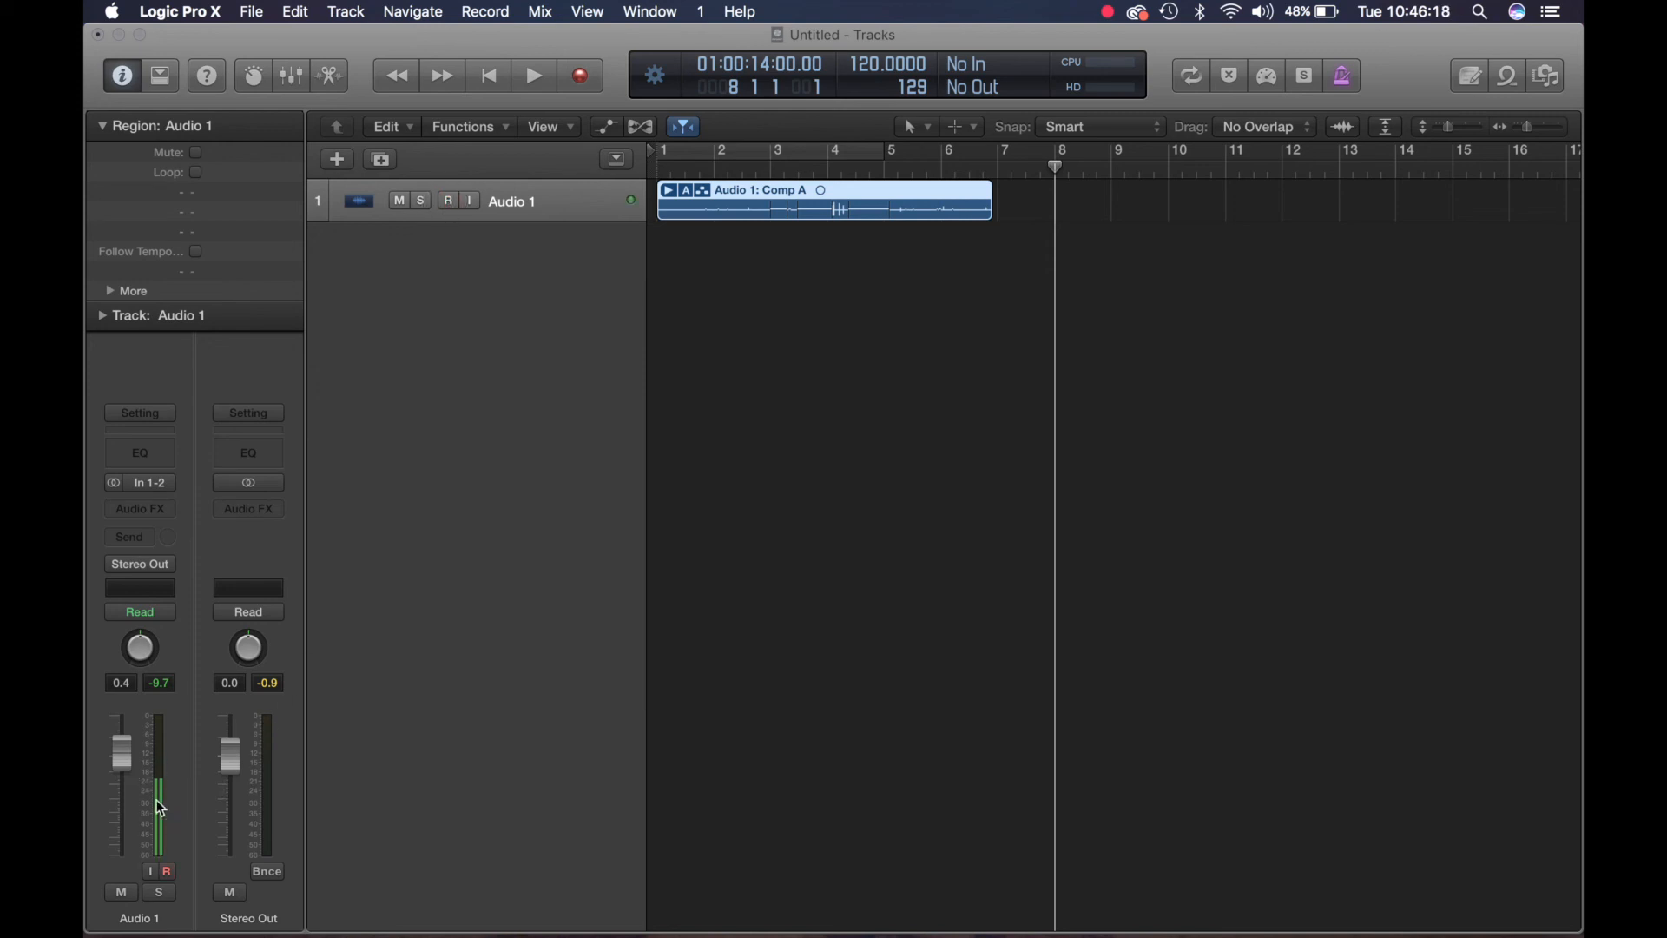
Switch the Audio 1 channel's input format from stereo to mono, using Input 1.
{"action": "left_click", "coordinate": [114, 483]}
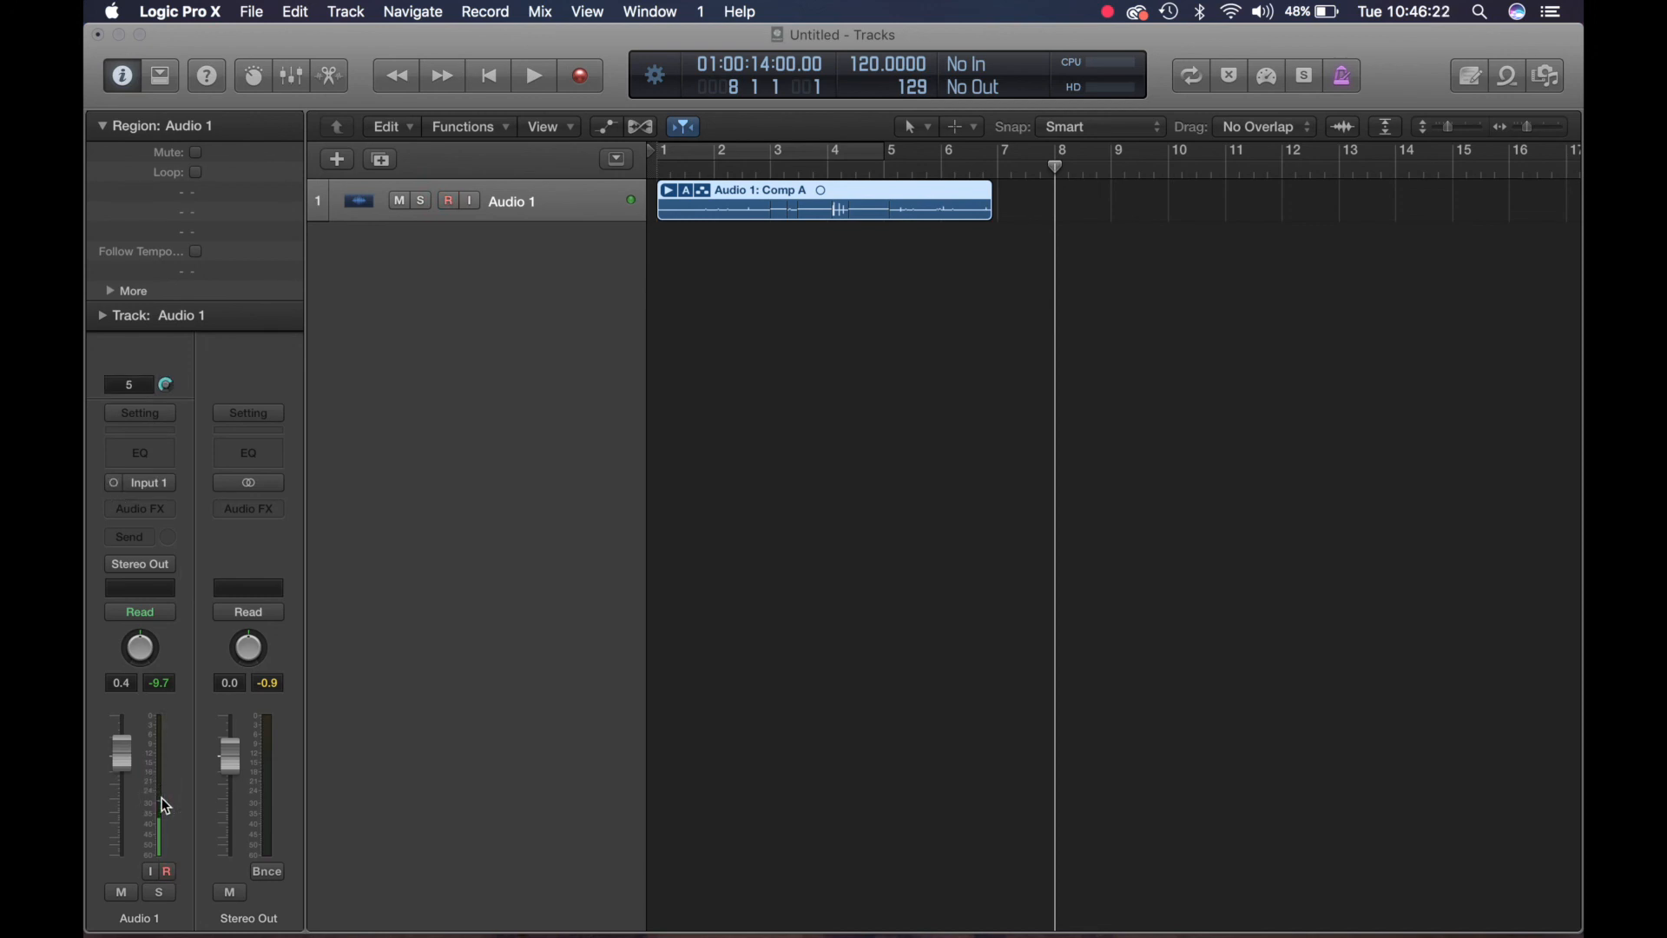
{"action": "left_click", "coordinate": [448, 203]}
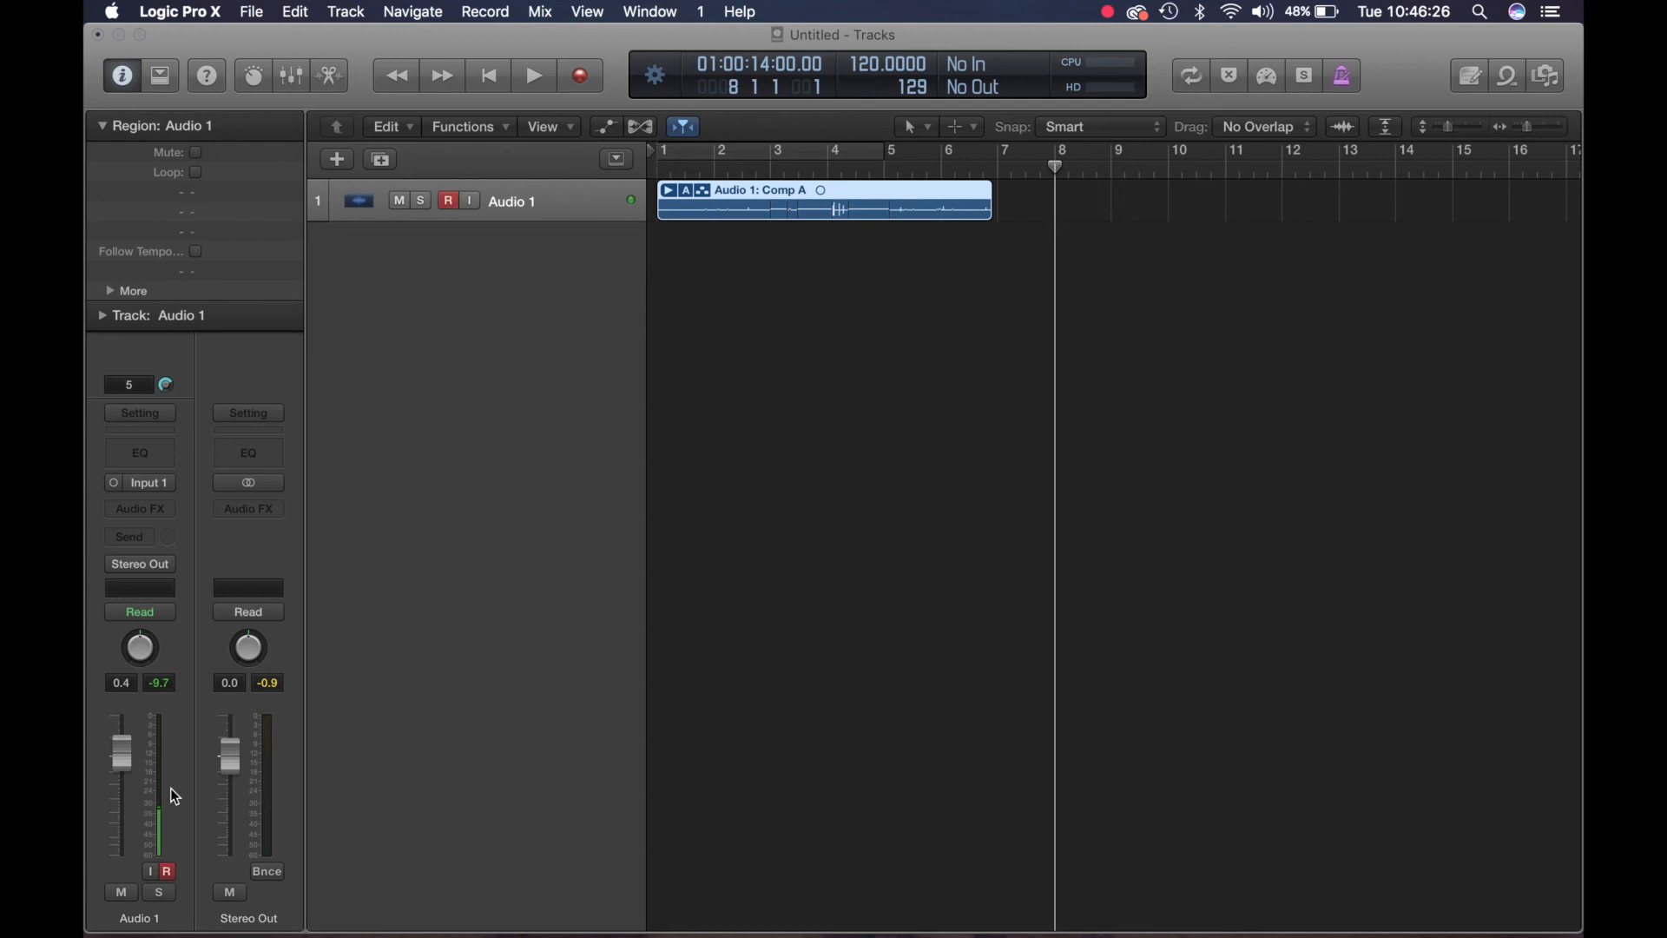